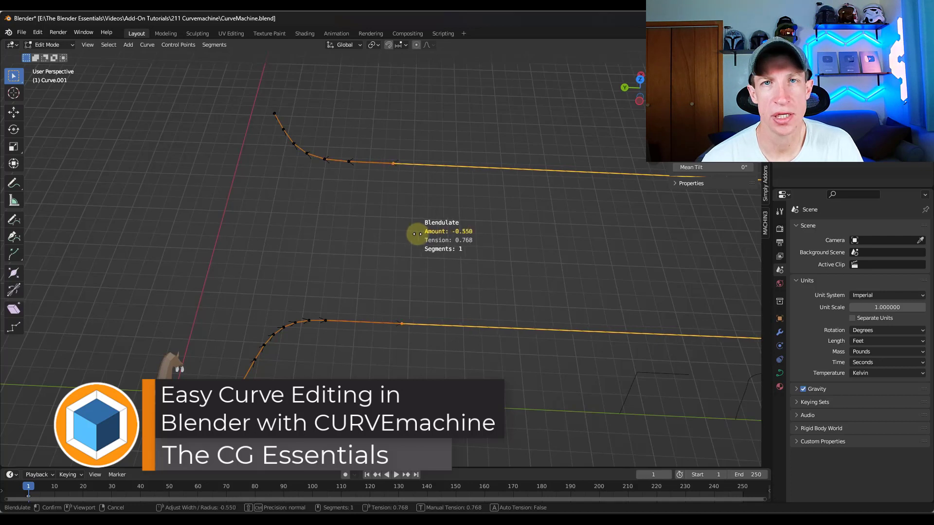
Step: Turn on auto tension for the Blendulate blend between the two selected curve segments and raise its segment count
key("a")
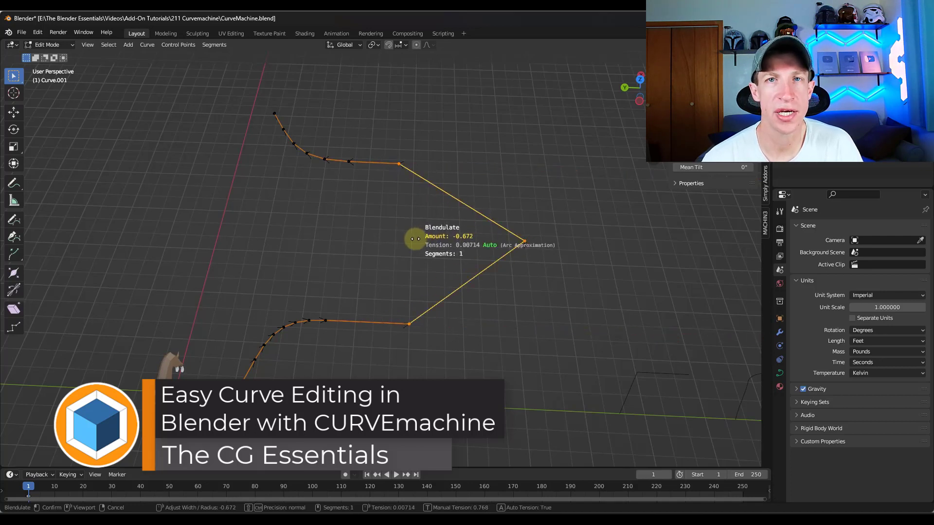
scroll(417, 238, "up", 5)
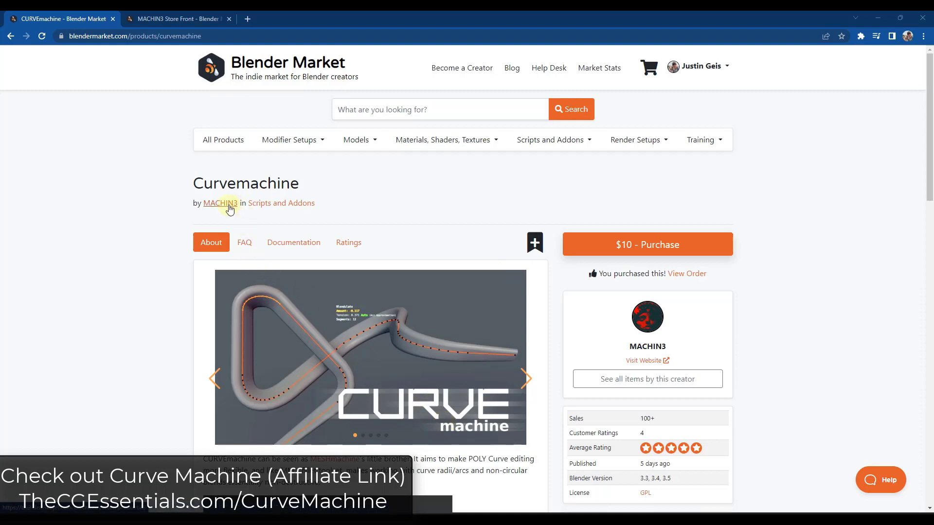
Step: Review the Curvemachine product page down to its feature list, including a look at the MACHIN3 store front
scroll(163, 290, "down", 2)
left_click(162, 20)
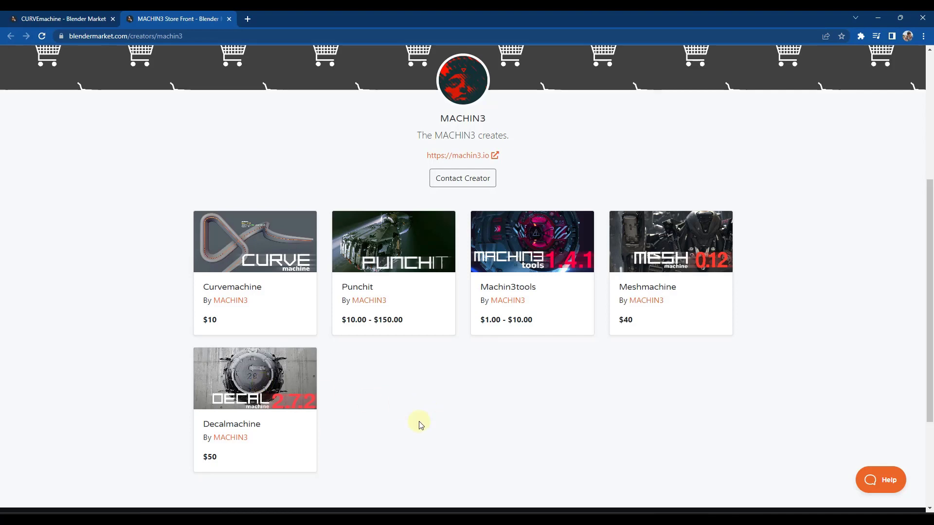
left_click(73, 16)
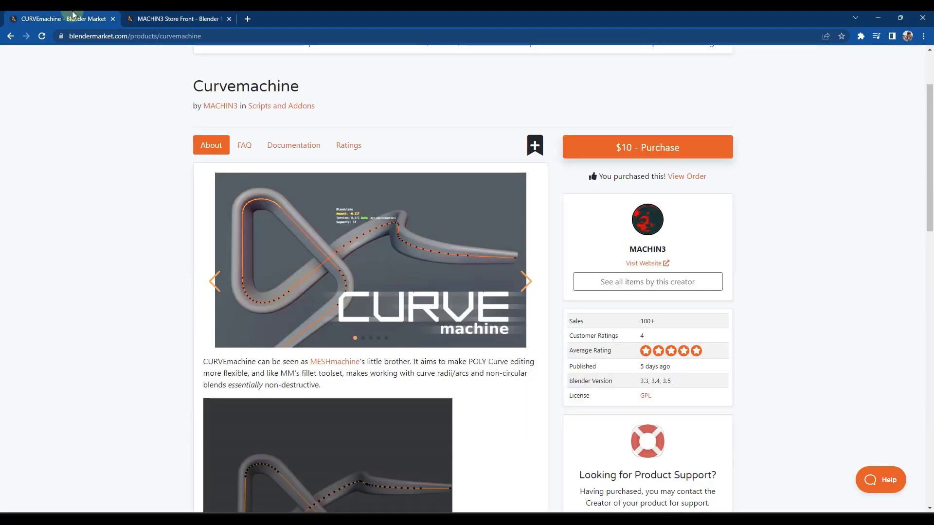
scroll(96, 212, "down", 2)
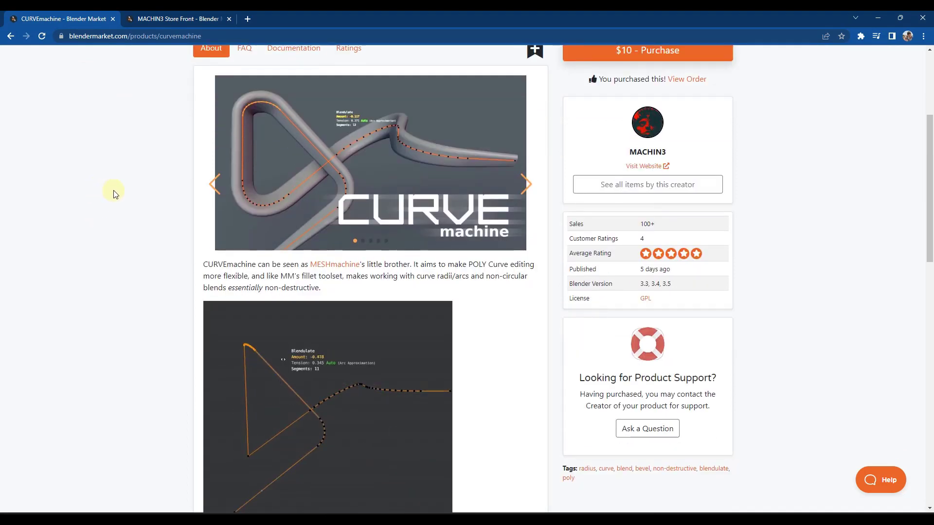
scroll(127, 214, "down", 2)
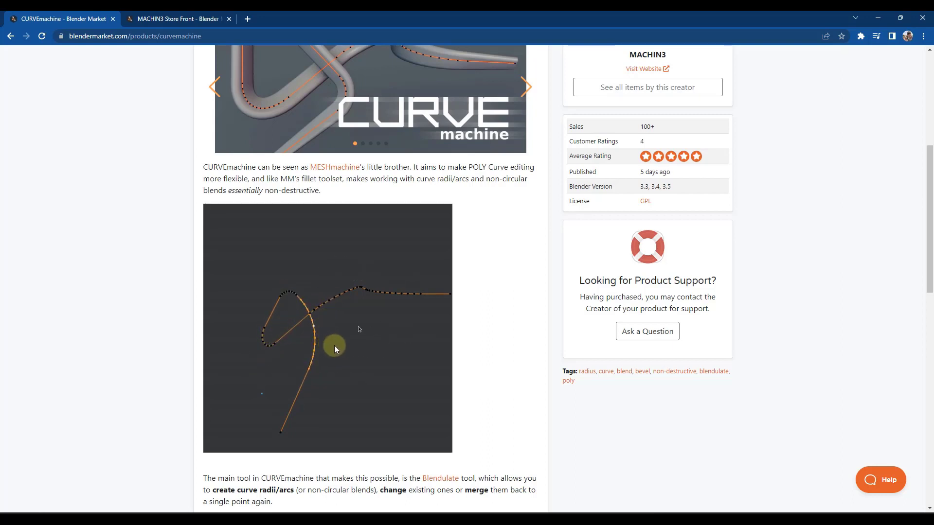
scroll(340, 341, "down", 2)
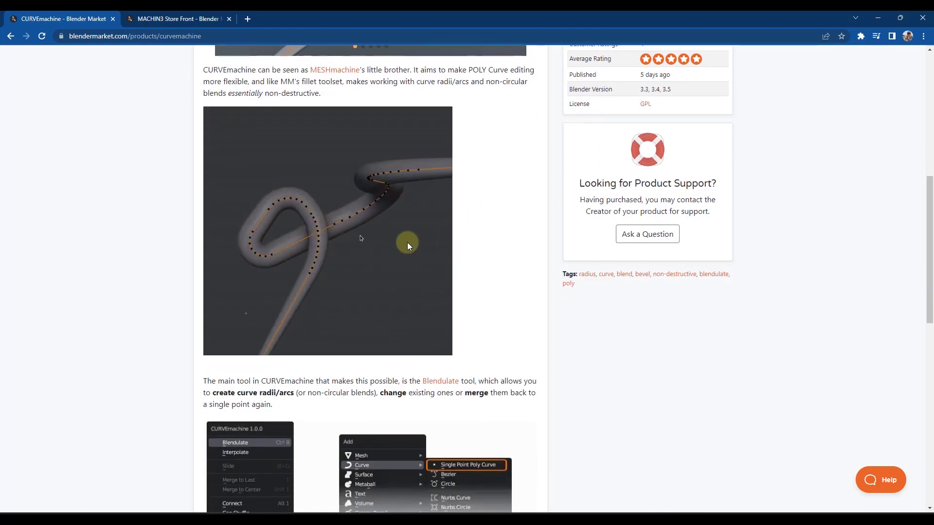
scroll(426, 261, "down", 4)
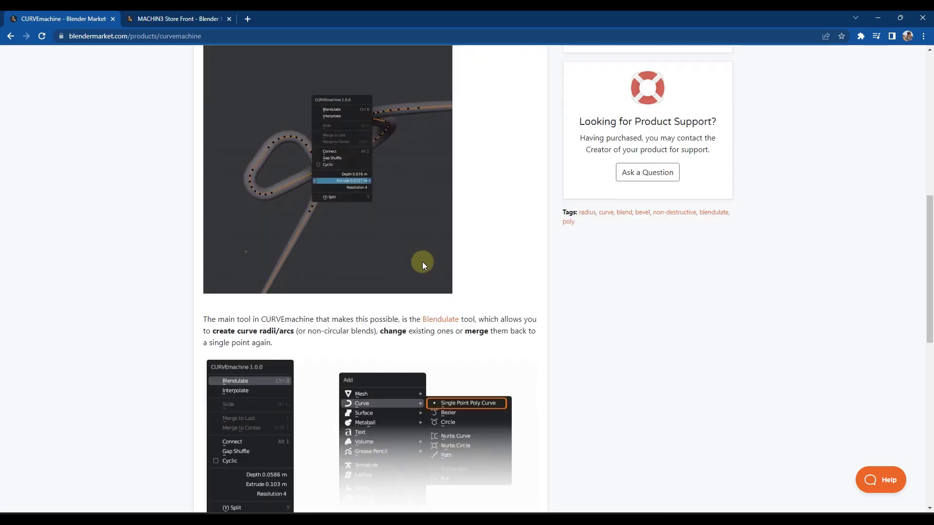
scroll(166, 226, "down", 4)
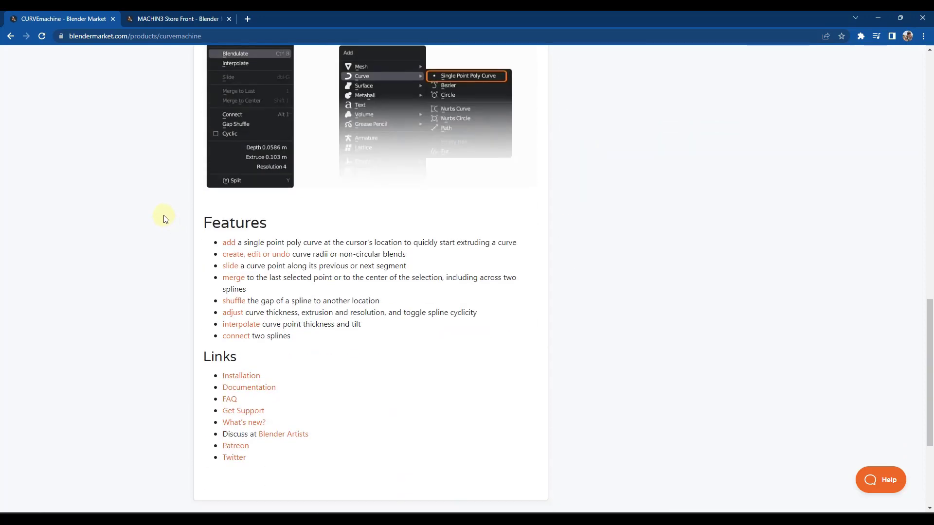
Step: Open the Documentation link from the product page in a separate browser tab and skim the CURVEmachine introduction
right_click(247, 388)
left_click(263, 395)
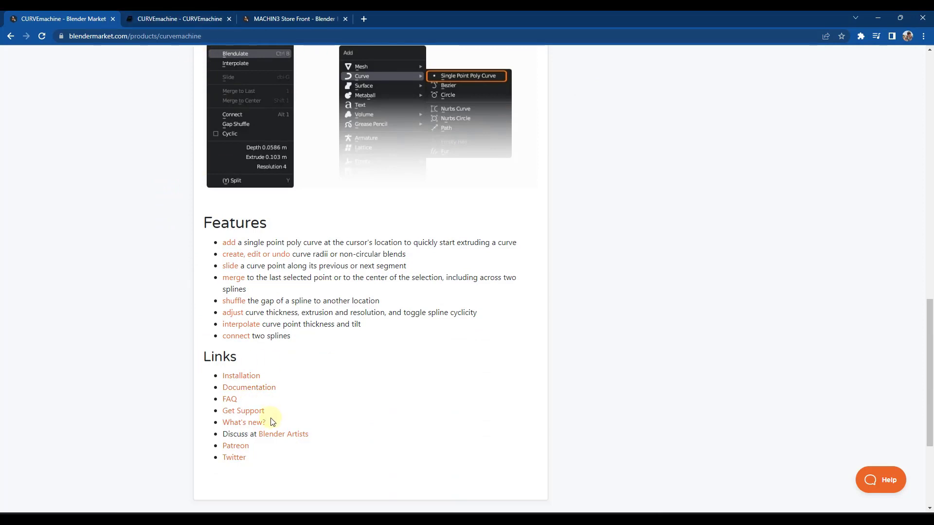
left_click(180, 17)
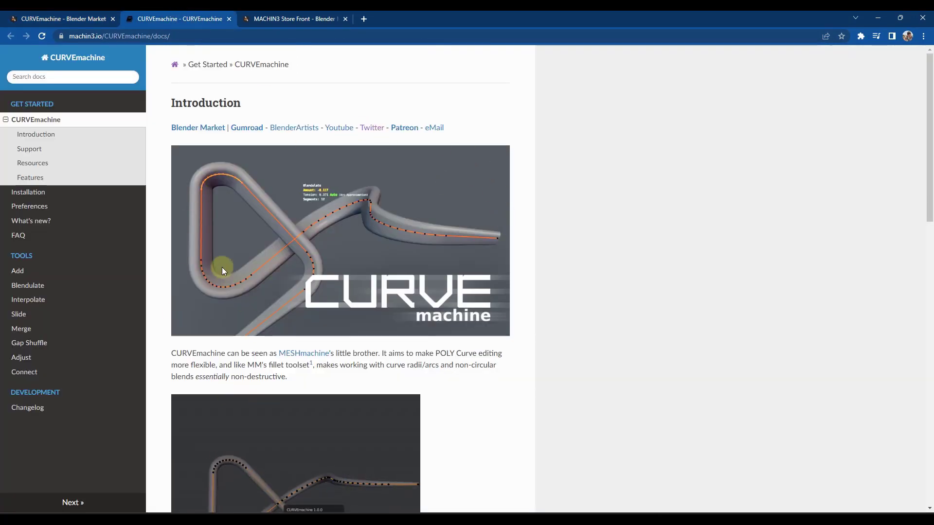
scroll(44, 304, "down", 3)
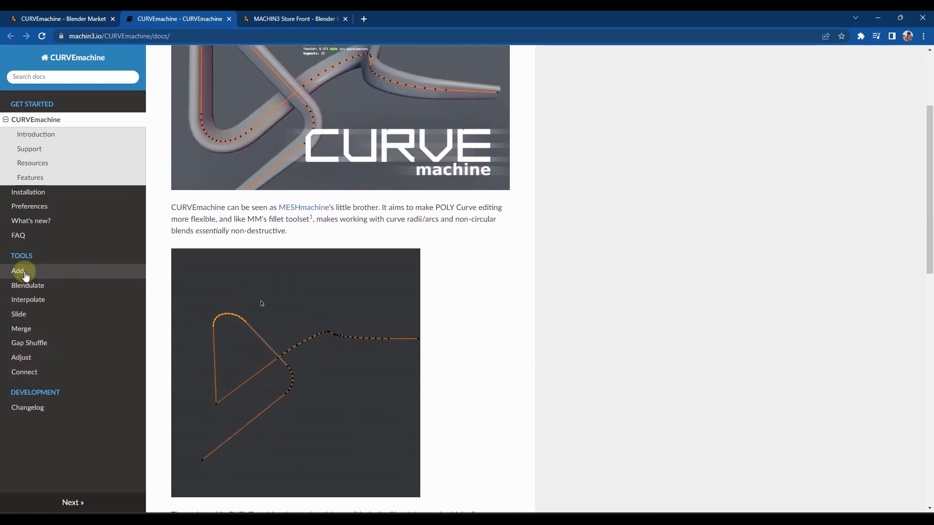
Step: Open the Slide tool's documentation page and read the section on using Slide
left_click(30, 316)
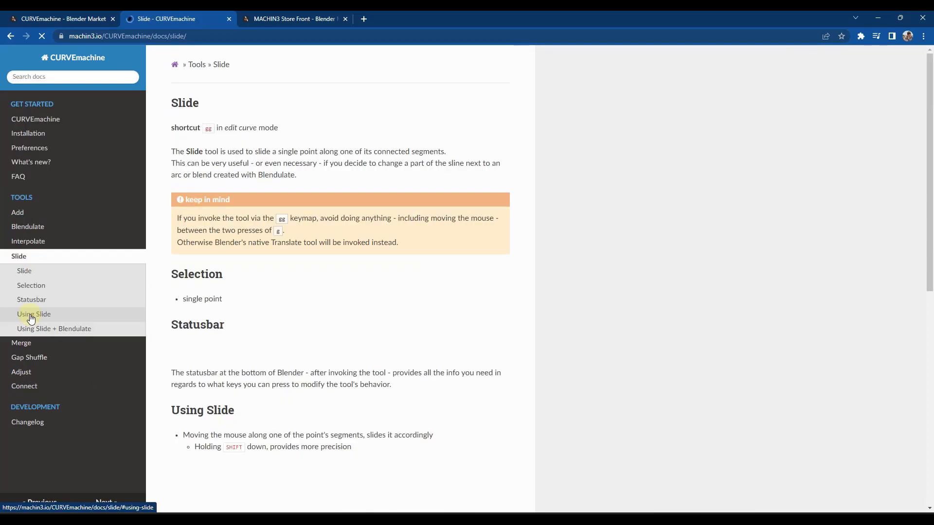
scroll(314, 282, "down", 2)
scroll(340, 277, "down", 4)
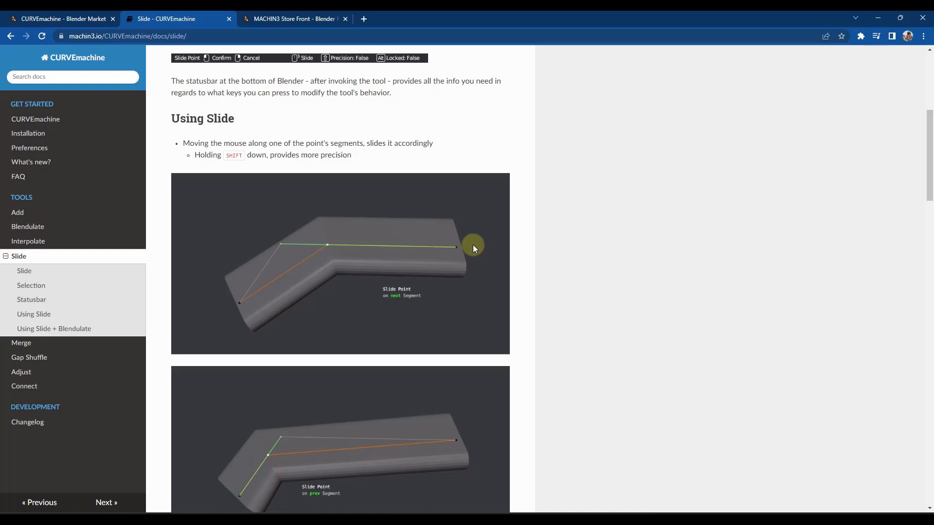
scroll(297, 166, "up", 5)
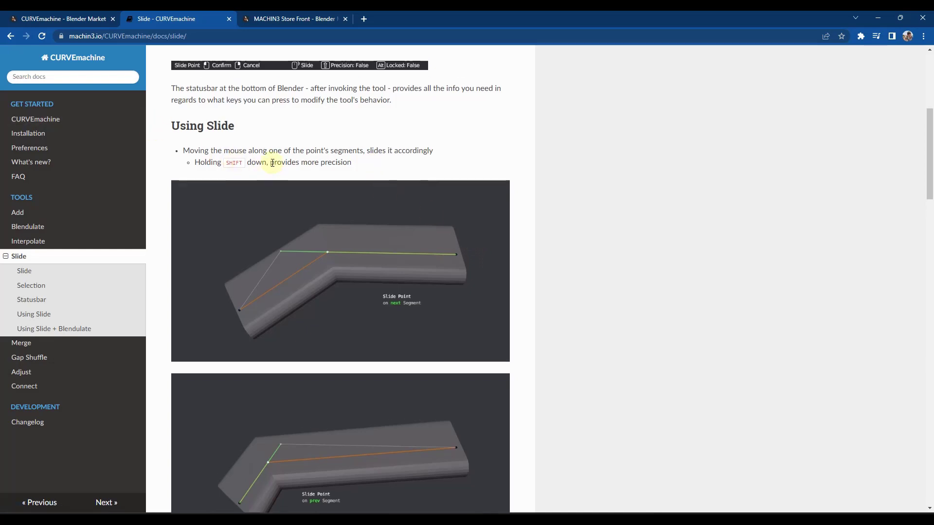
Step: Switch to Blender, search the add-on preferences for "machin" and expand the CURVEmachine entry
key("alt+Tab")
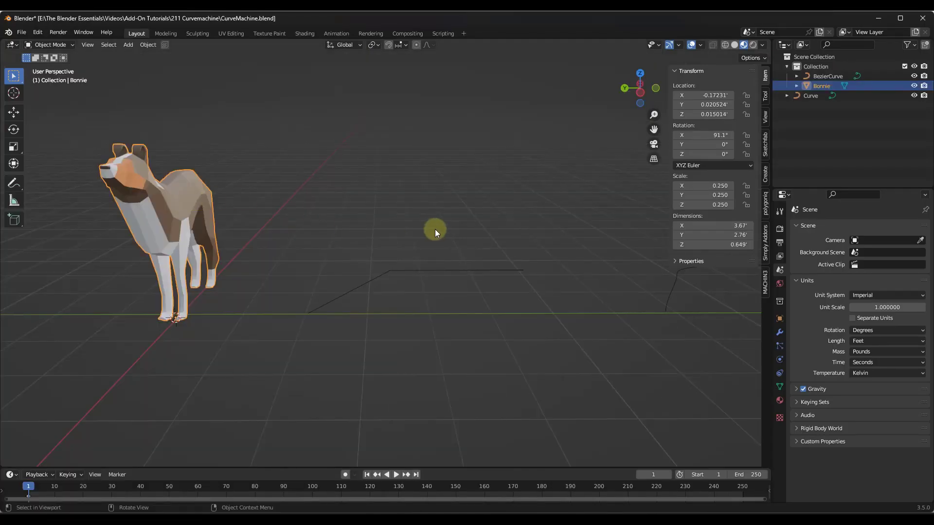
left_click(41, 35)
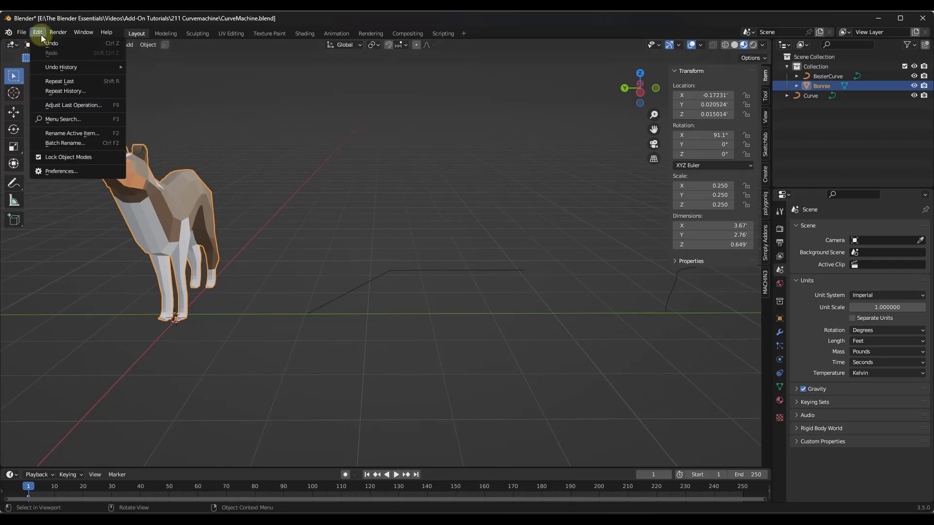
left_click(54, 171)
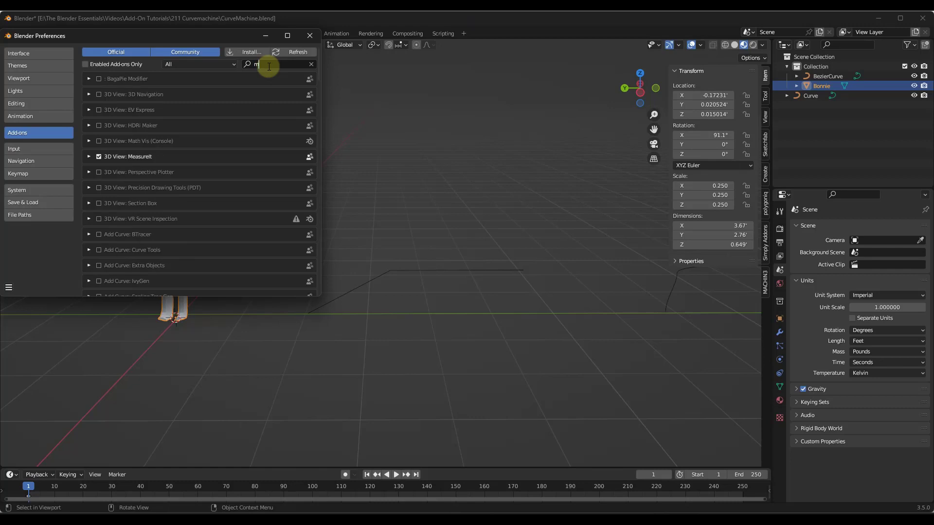
type("machin")
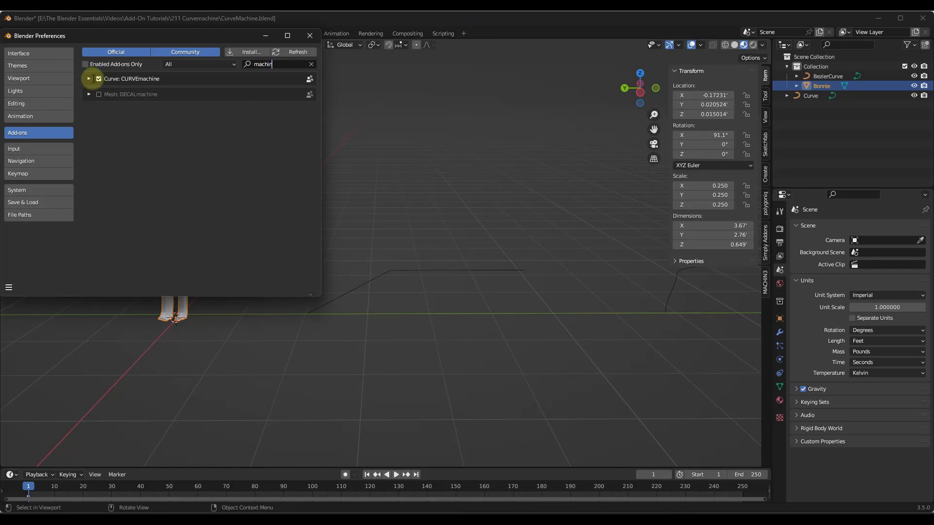
left_click(90, 79)
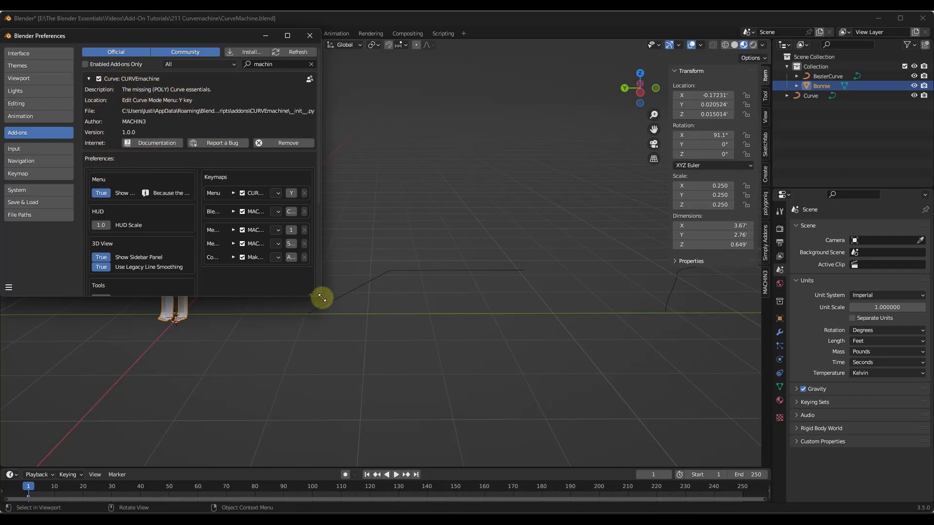
Step: Enlarge the preferences window, examine CURVEmachine's settings and keymaps, and close the window
left_click_drag(320, 297, 544, 383)
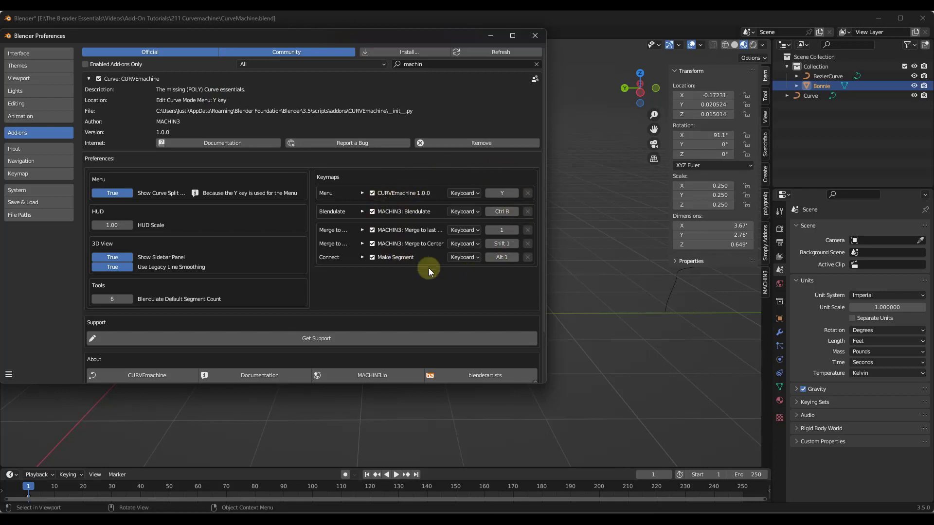
scroll(445, 217, "down", 4)
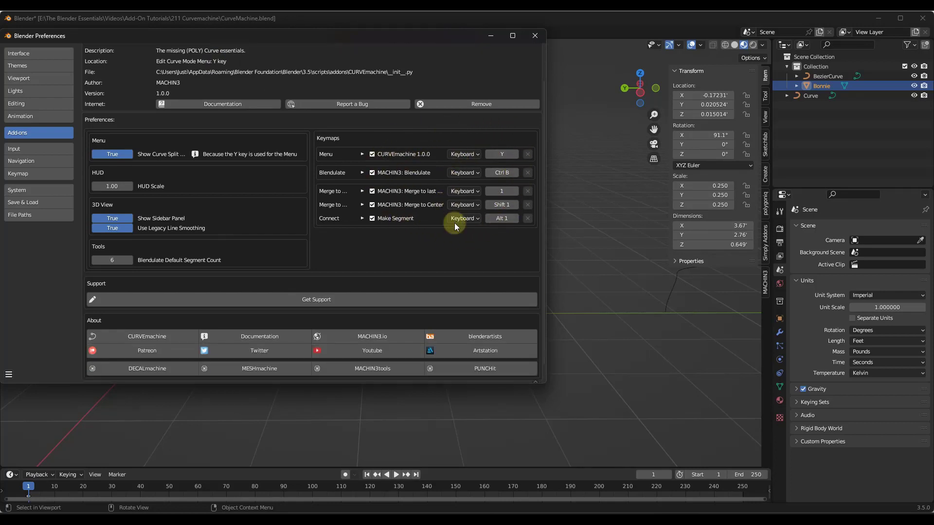
scroll(455, 223, "up", 3)
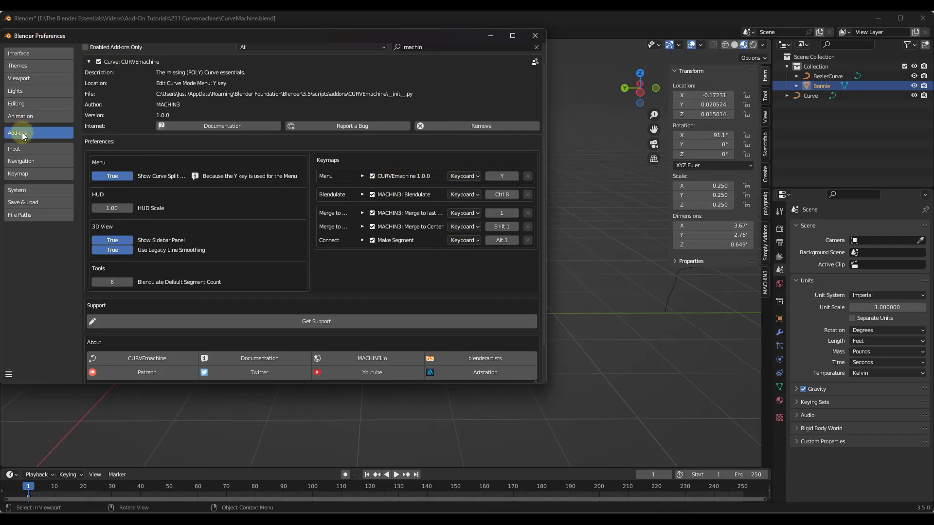
left_click(533, 36)
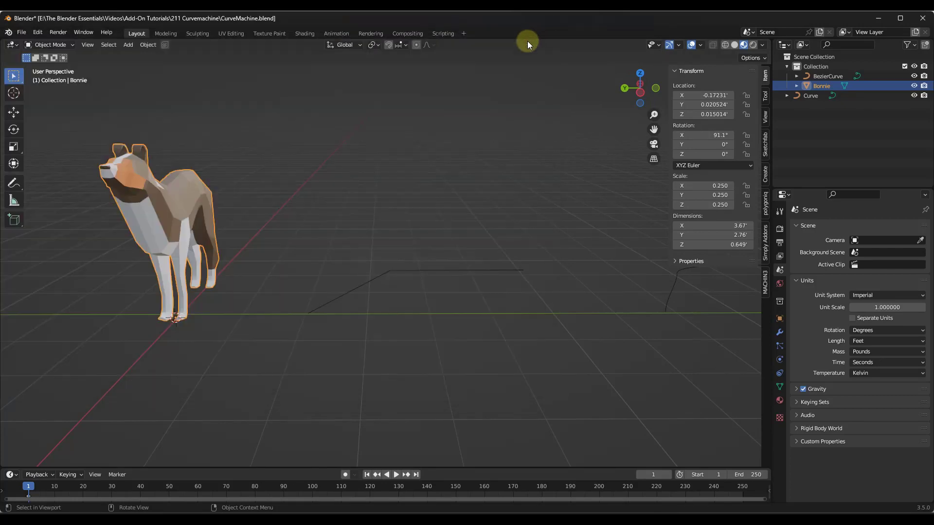
Step: Deselect the dog model and add a single point poly curve at the 3D cursor
left_click(352, 259)
middle_click_drag(349, 236, 281, 239)
key("shift+a")
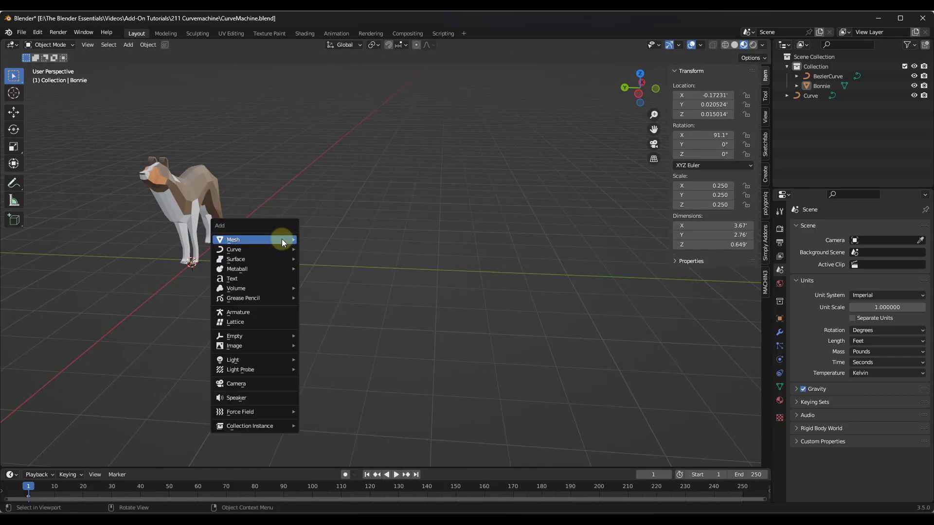
mouse_move(282, 238)
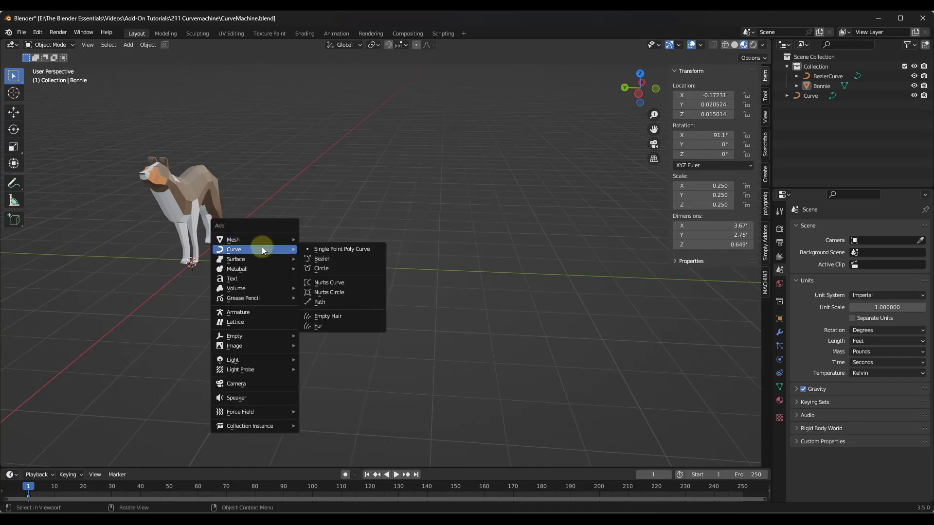
left_click(348, 249)
Step: Move the curve point about -3.1 ft along the global Y axis, staying in Edit Mode
key("g")
key("y")
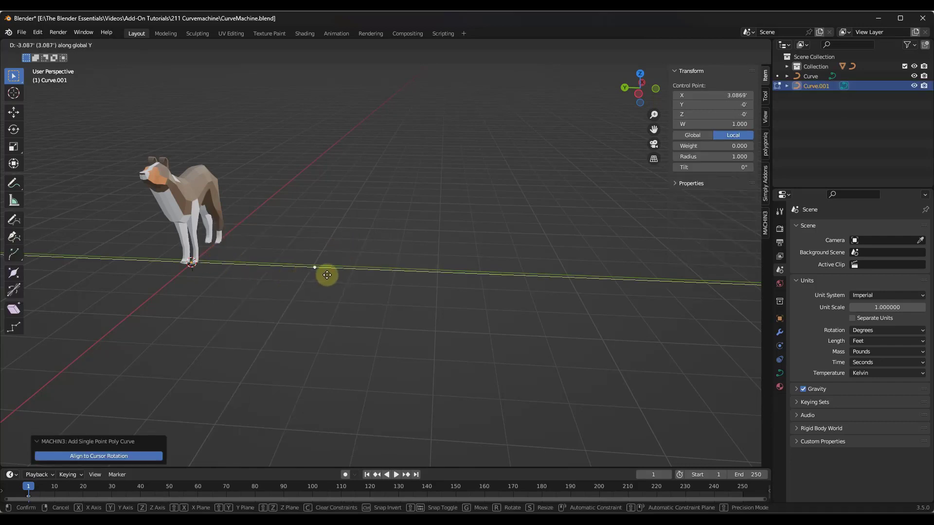
left_click(324, 273)
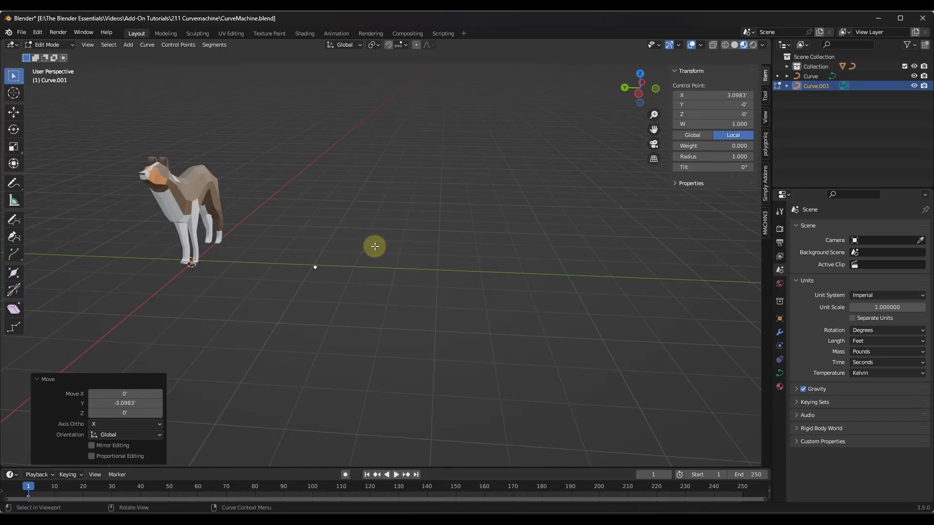
key("Tab")
key("Tab")
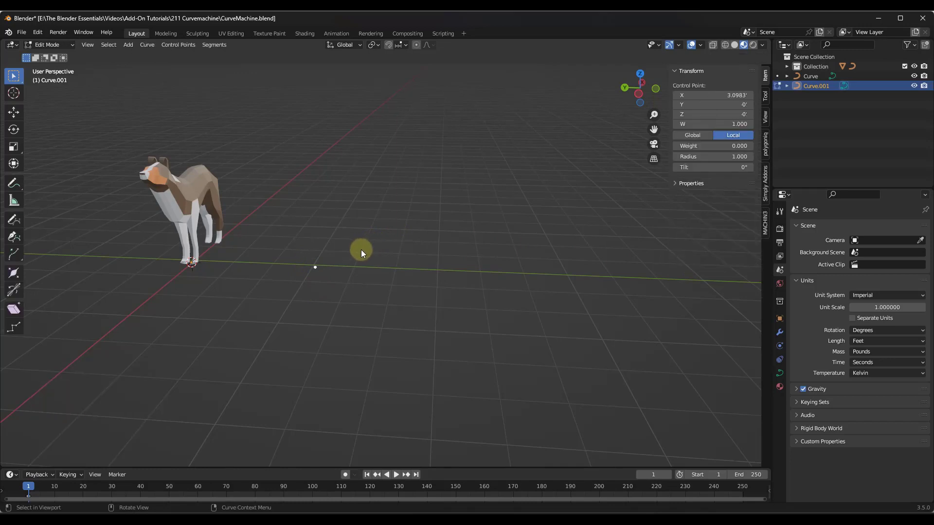
Step: In top view, extrude five connected segments from the curve point, each about 5 to 8 ft long, stepping down and curving back up
left_click(640, 77)
scroll(311, 262, "down", 6)
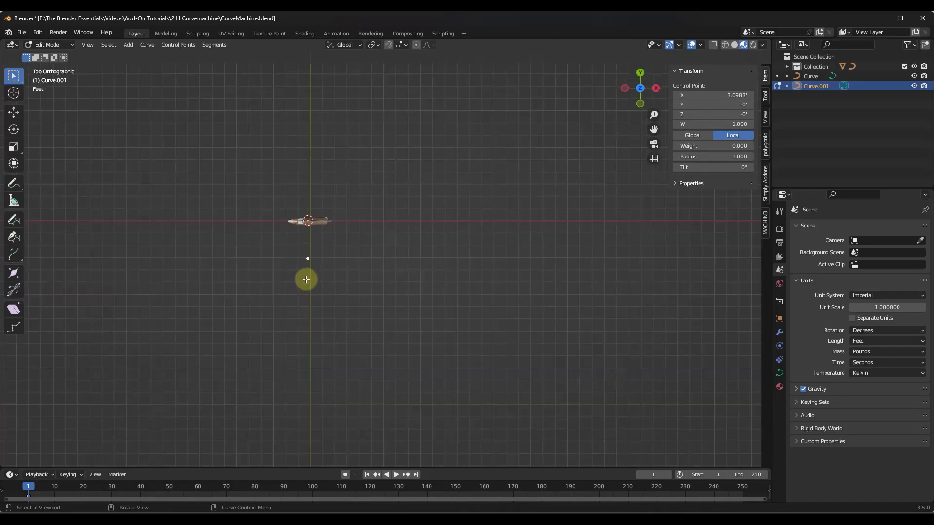
key("e")
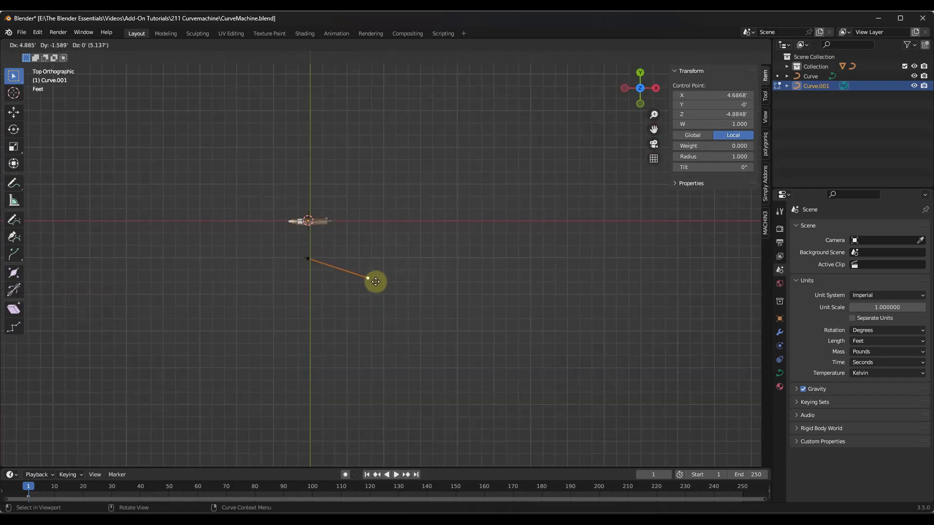
left_click(374, 282)
key("e")
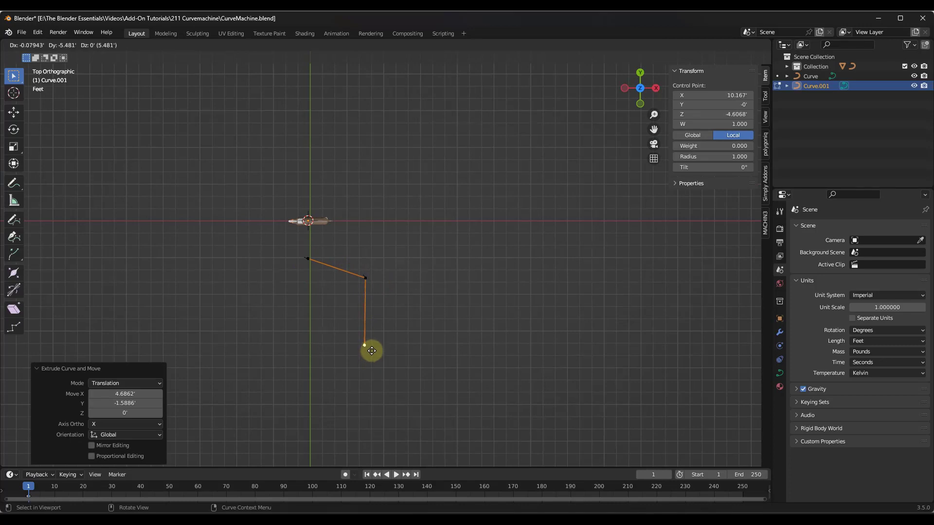
left_click(373, 347)
key("e")
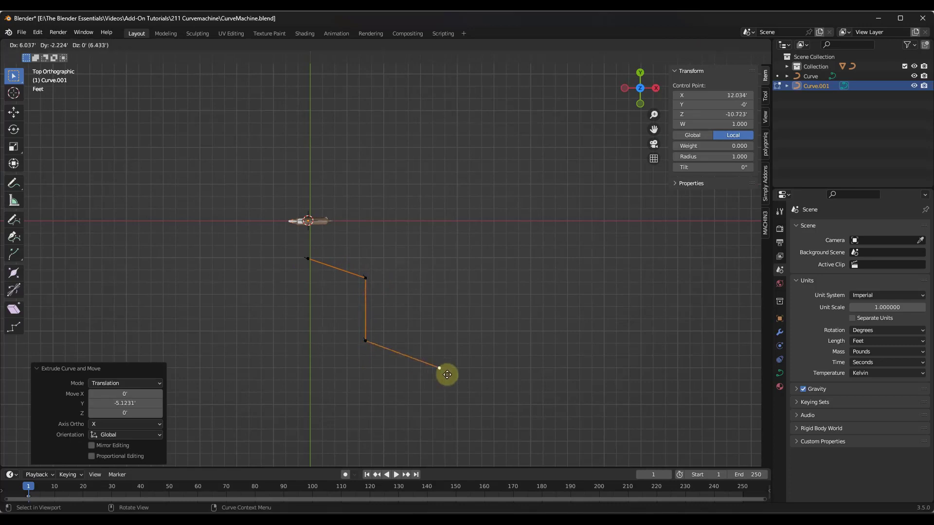
left_click(518, 336)
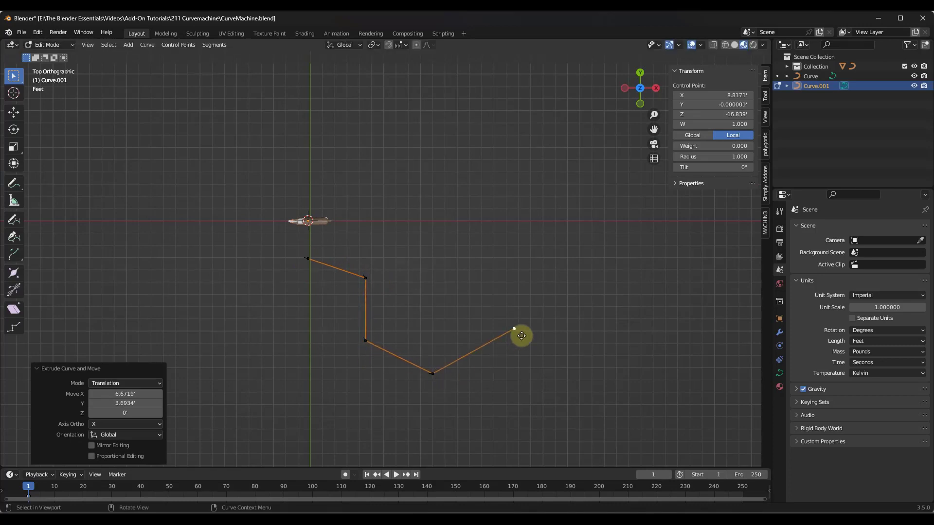
key("e")
left_click(520, 276)
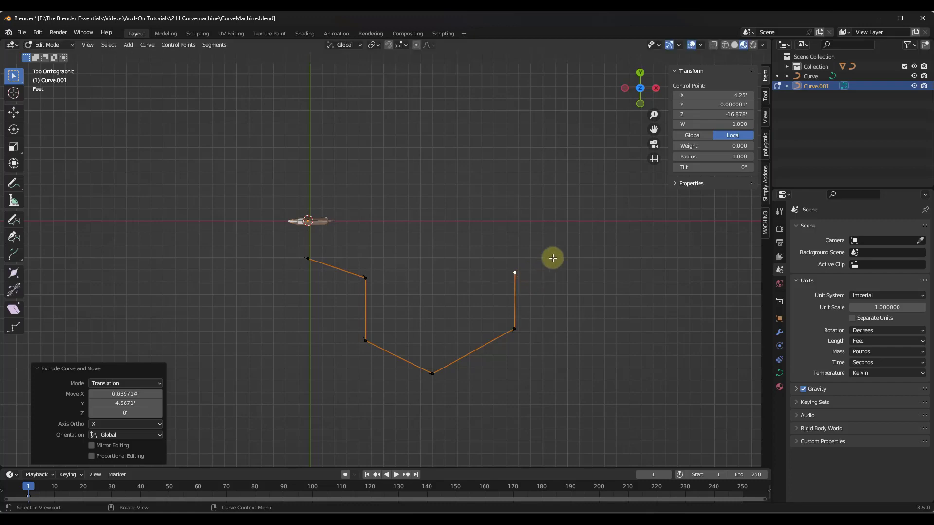
Step: Extrude a sixth segment outward from the curve's end point, finish the placement, and deselect all control points
key("e")
left_click(569, 250)
middle_click_drag(368, 355, 455, 195)
left_click(455, 196)
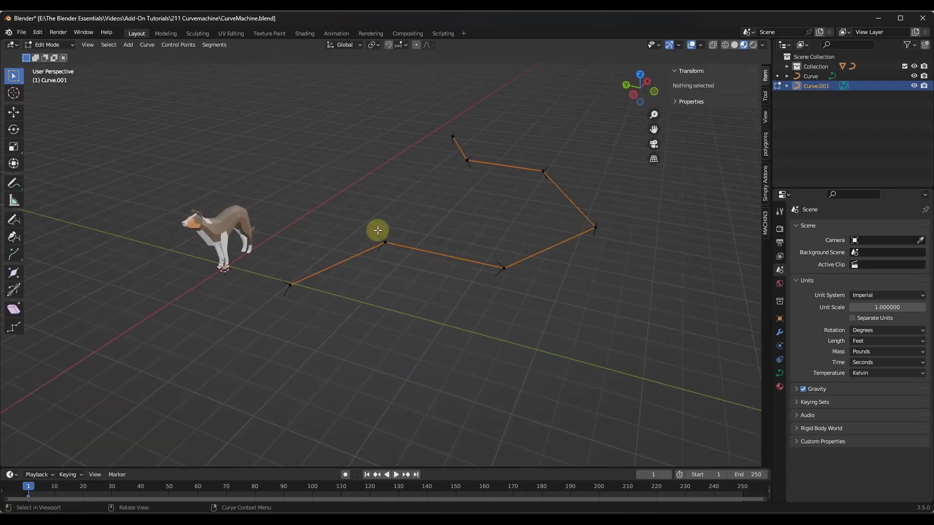
Step: Inspect the poly curve in Object Mode and return to Edit Mode
key("Tab")
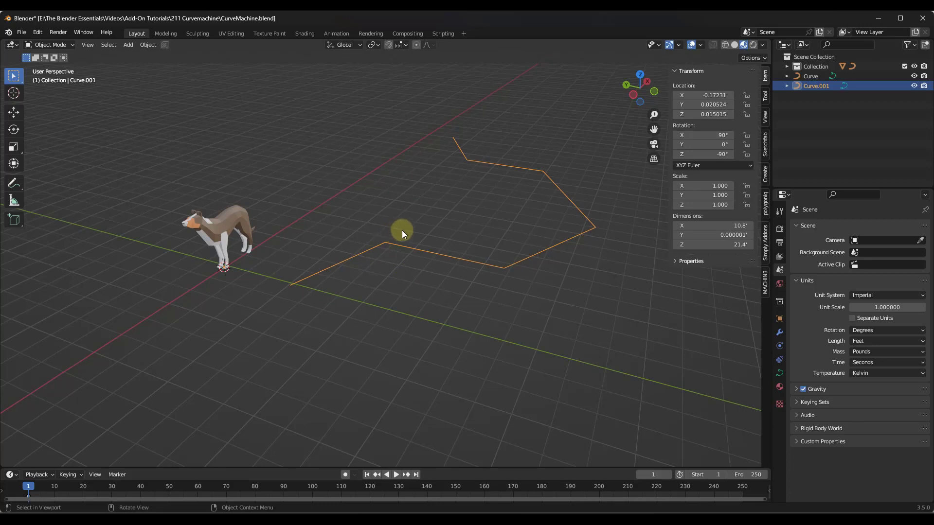
middle_click_drag(463, 230, 436, 233)
key("Tab")
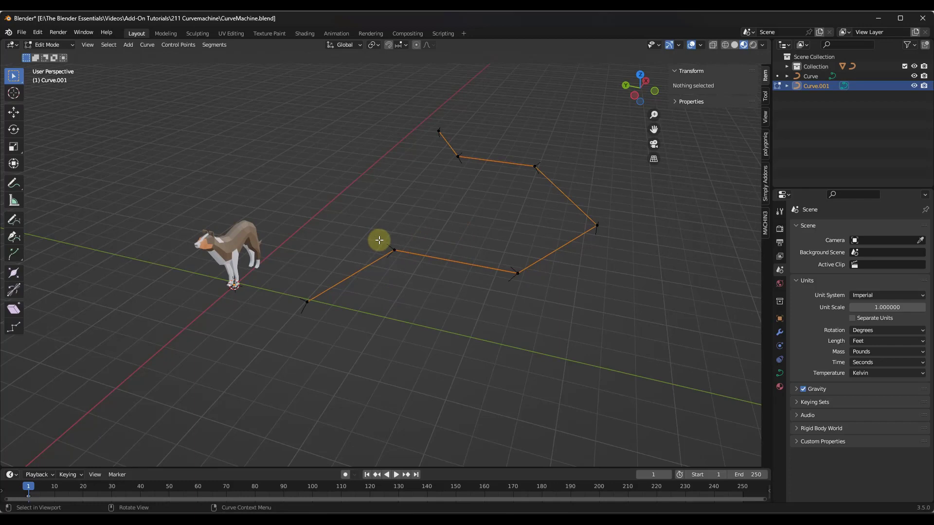
Step: Select the first corner point after the curve's start near the dog and examine the CURVEmachine tool list
left_click_drag(372, 197, 427, 286)
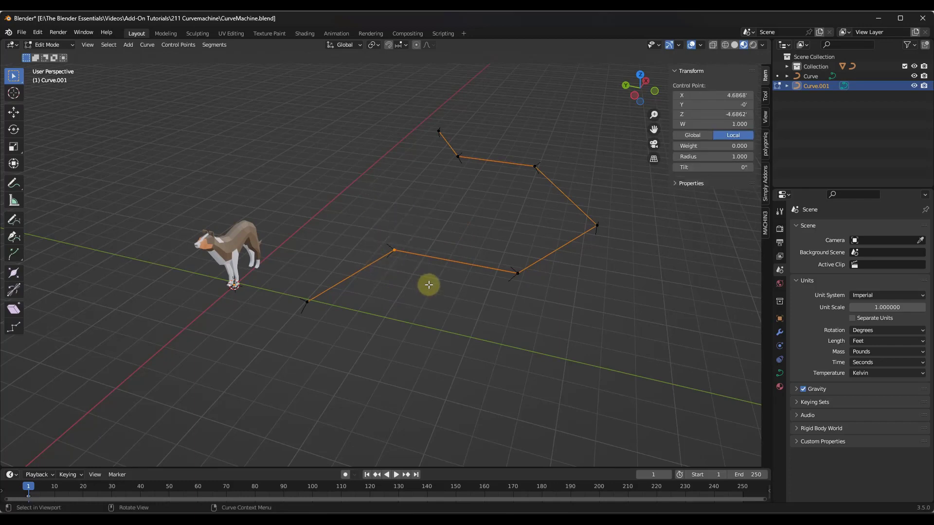
key("y")
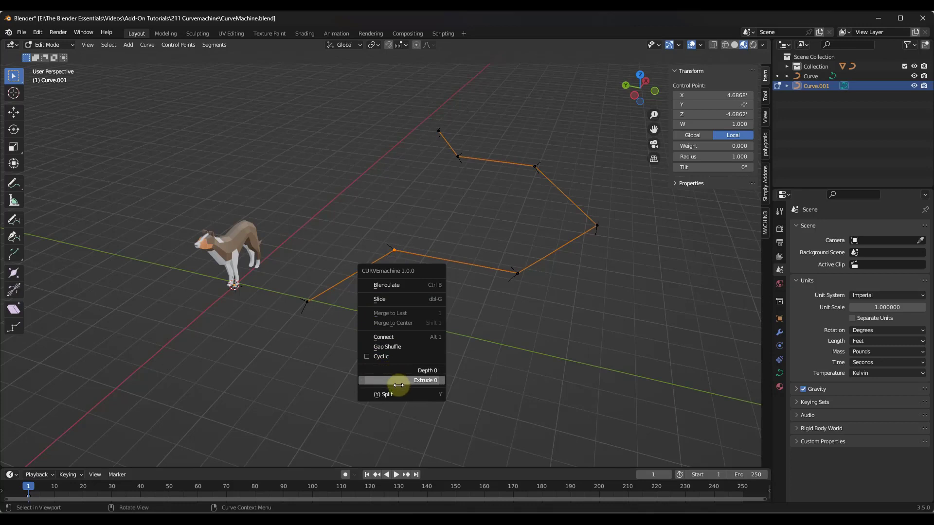
left_click(437, 284)
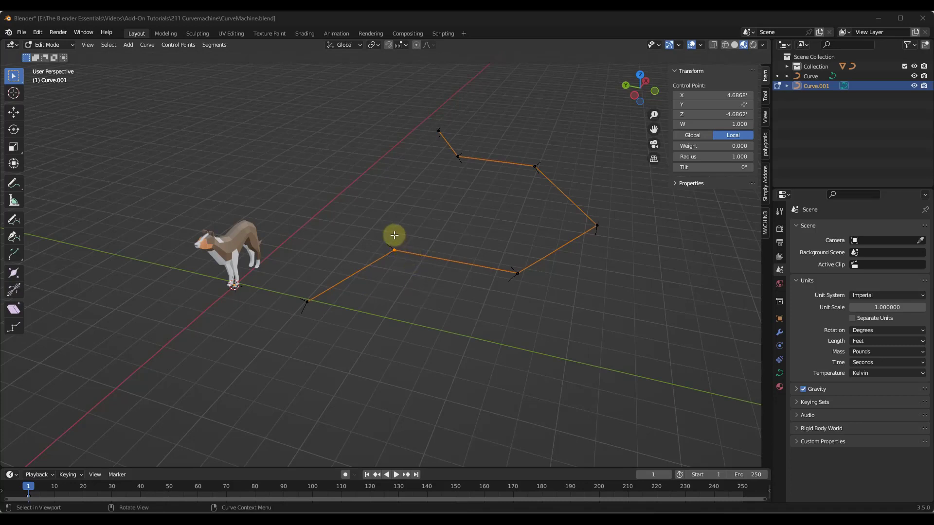
Step: Blendulate the selected corner with amount 0.87, manual tension 0.77 and 10 segments
right_click(407, 278)
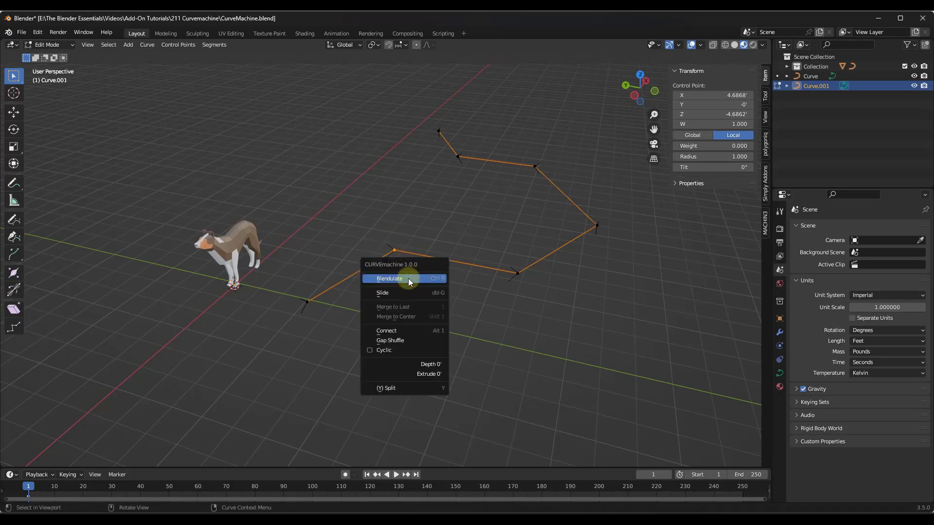
left_click(408, 278)
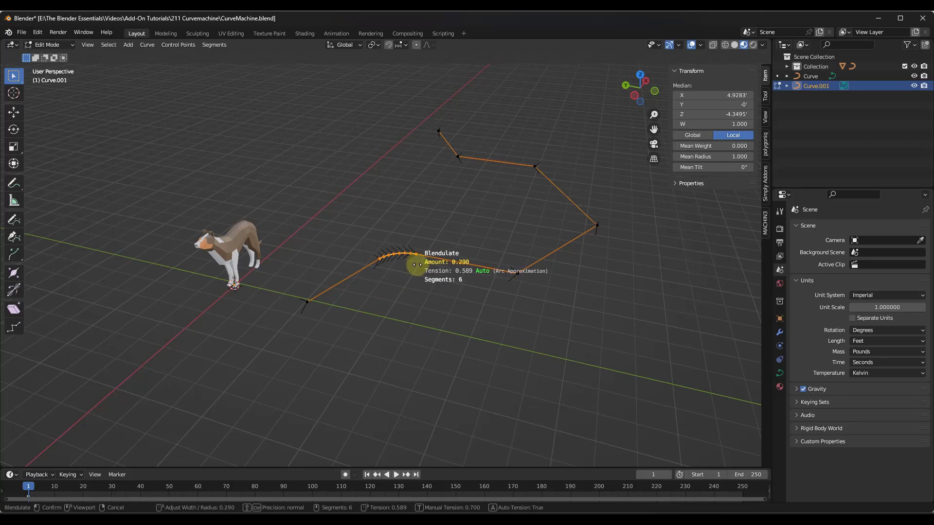
mouse_move(421, 266)
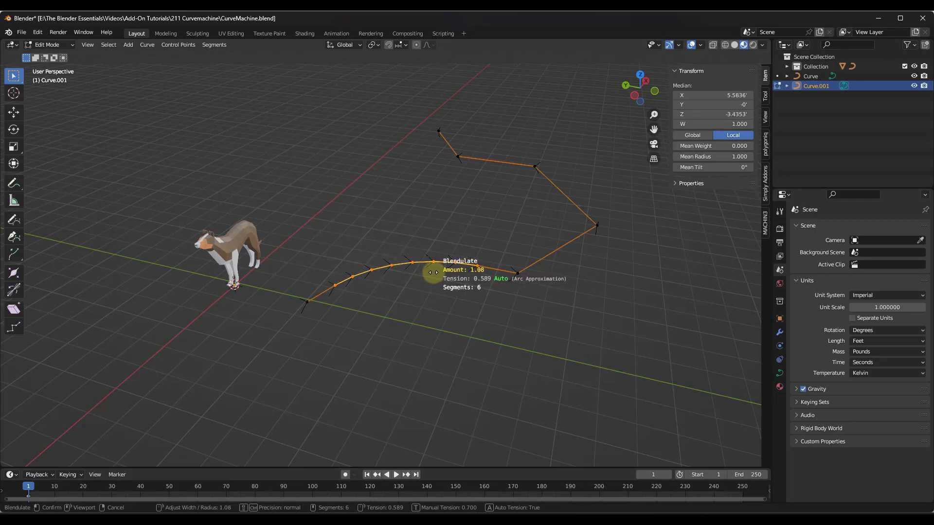
scroll(434, 273, "up", 2)
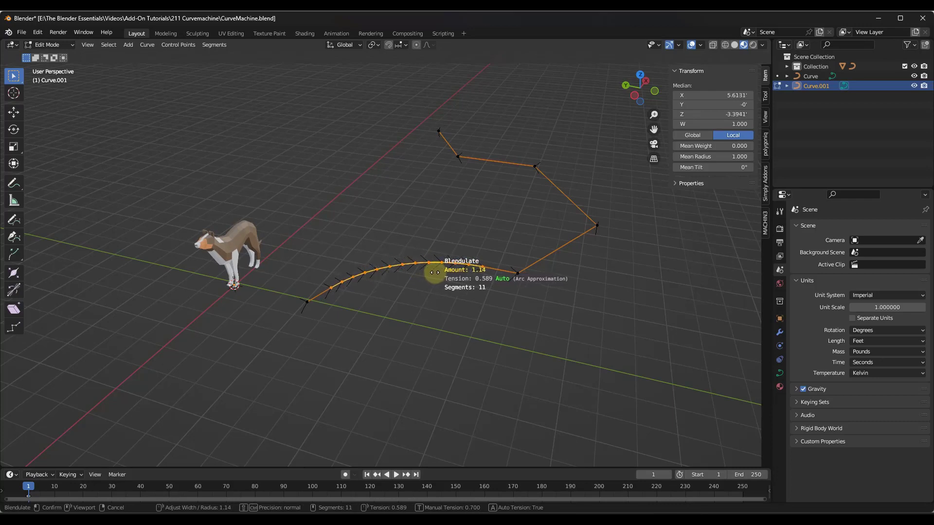
scroll(435, 272, "down", 5)
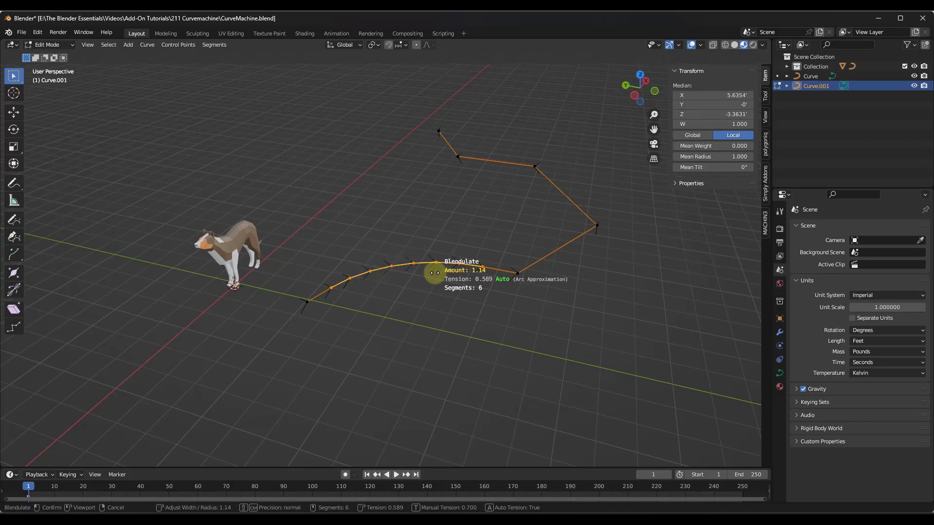
scroll(415, 272, "down", 3)
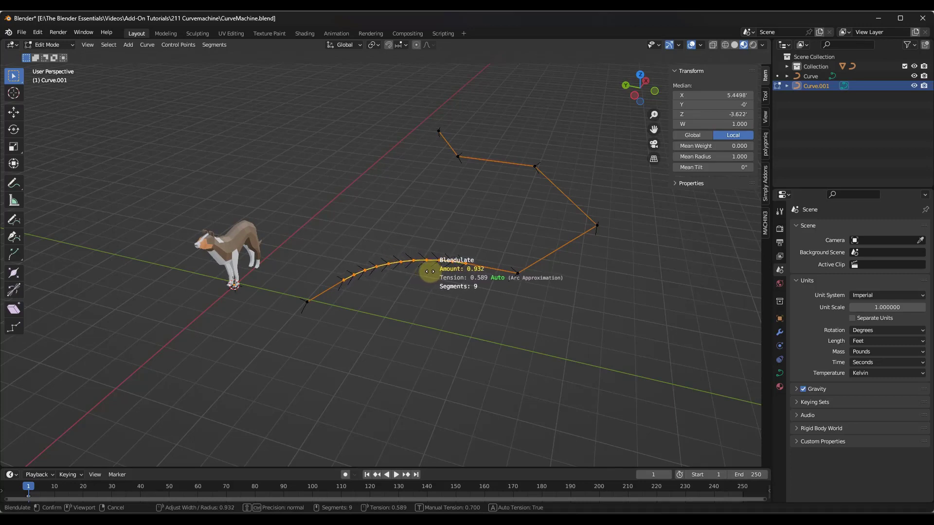
key("t")
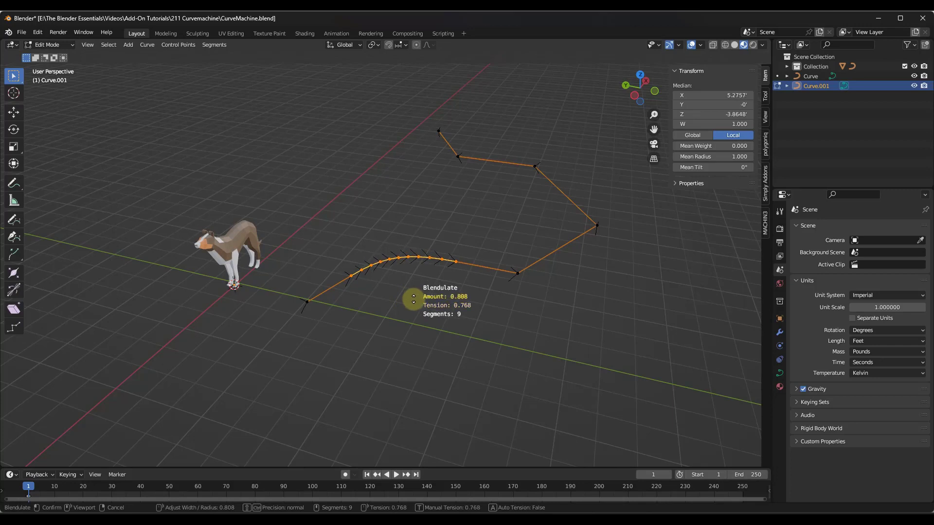
scroll(413, 297, "up", 1)
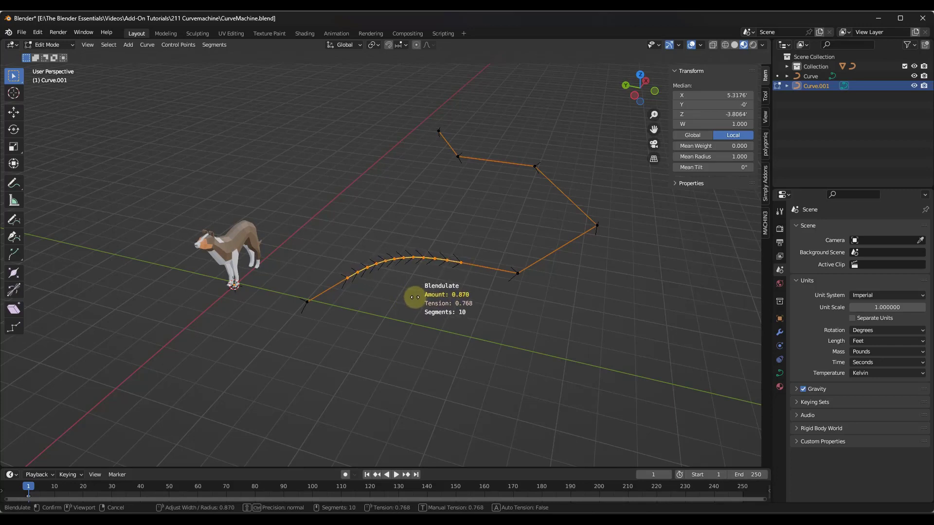
left_click(415, 296)
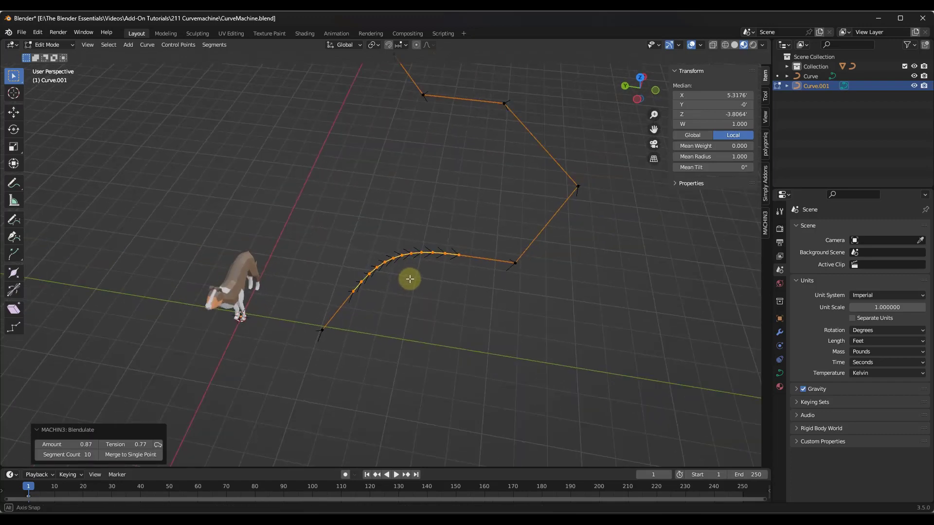
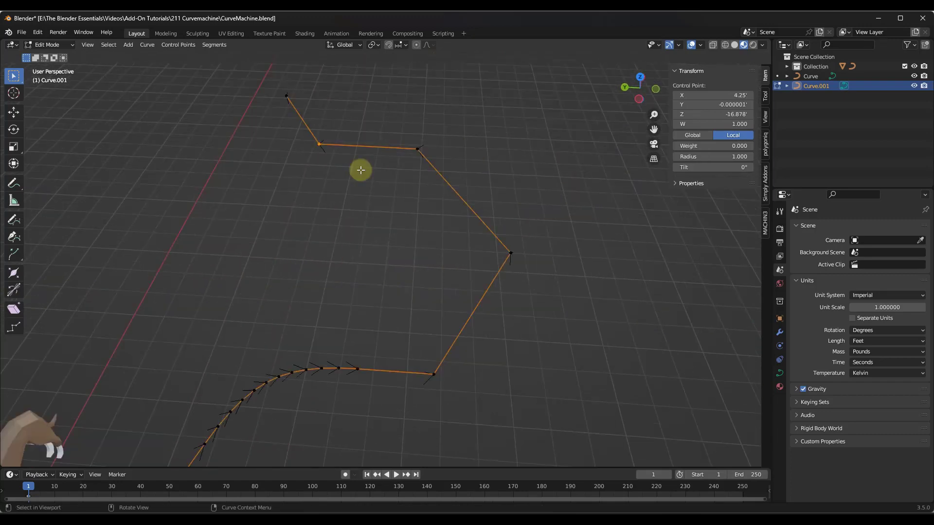
Step: Blendulate the corner next to the curve's far end with amount 0.92, tension 0.77 and 8 segments
right_click(360, 170)
left_click(359, 170)
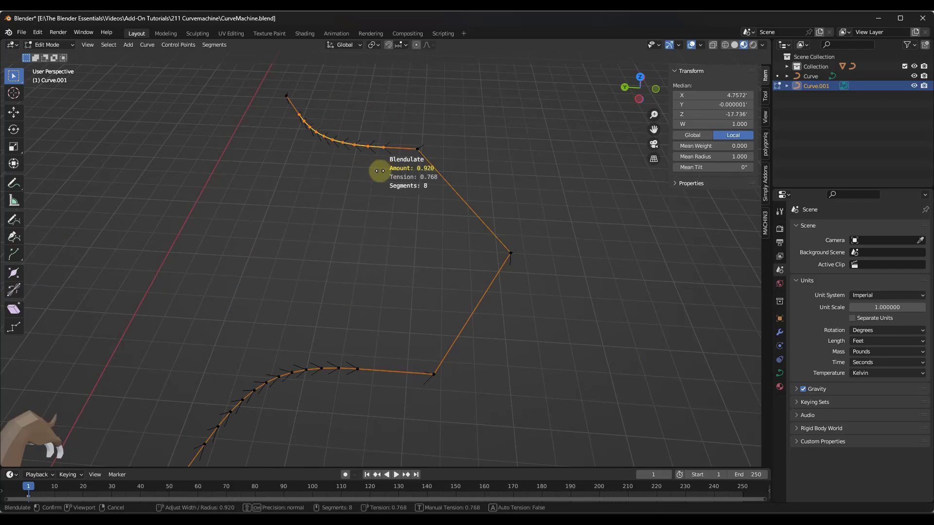
left_click(380, 171)
Step: Select all points of the rounded corner near the dog and re-run Blendulate, setting it to 5 segments
scroll(324, 280, "down", 2)
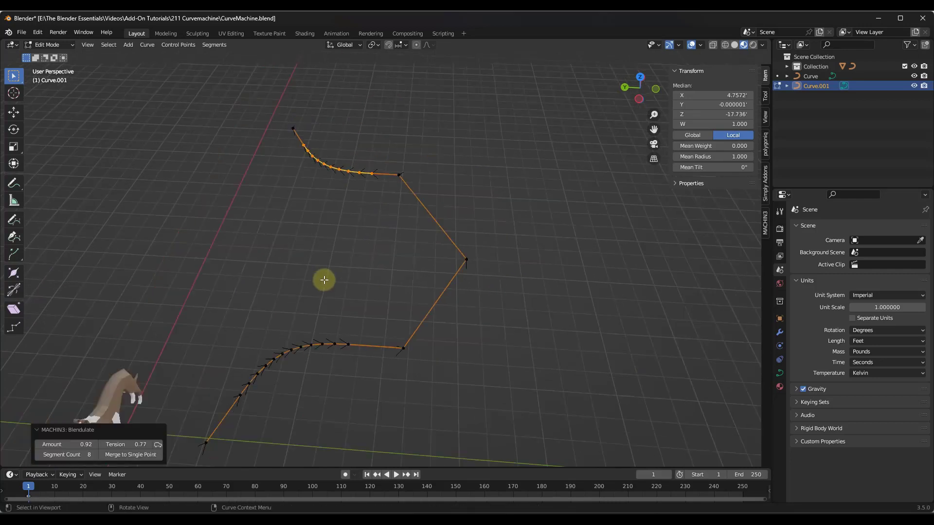
left_click_drag(228, 292, 361, 407)
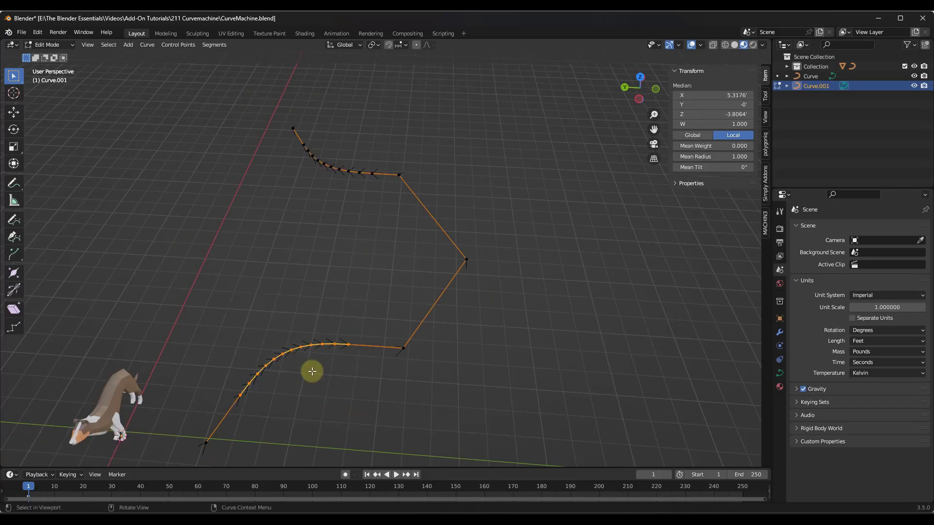
right_click(305, 351)
left_click(306, 354)
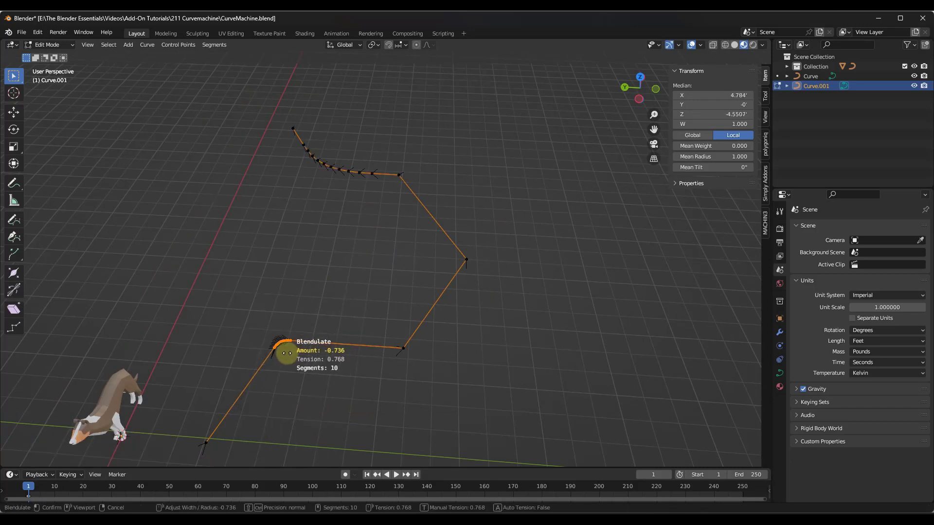
scroll(292, 355, "down", 1)
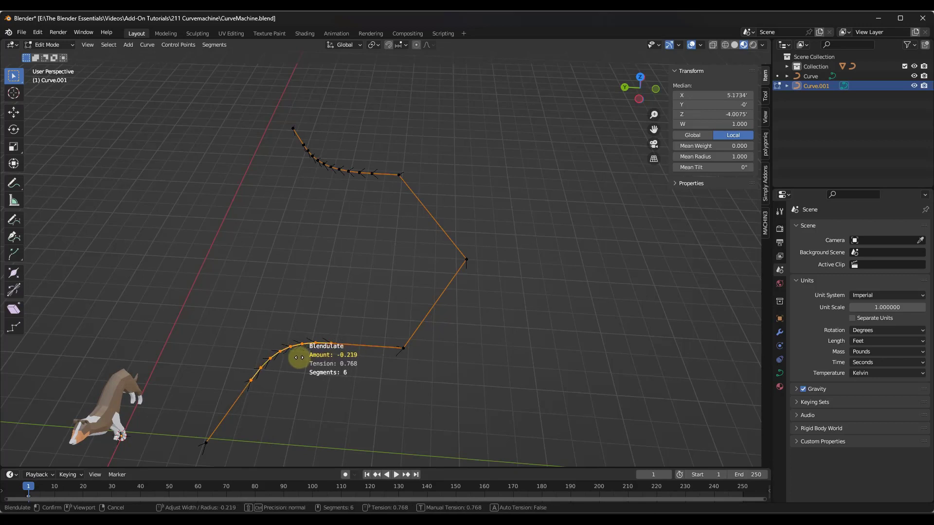
scroll(302, 357, "up", 3)
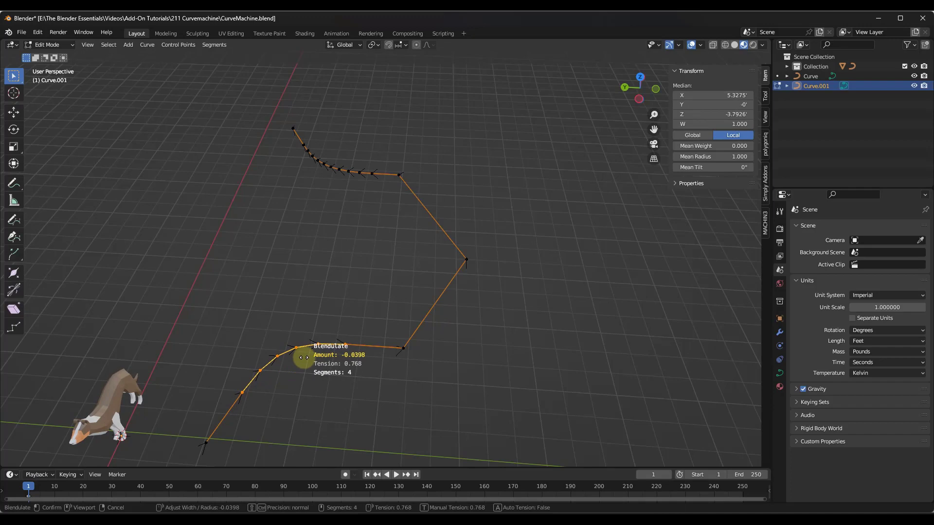
scroll(294, 357, "up", 1)
left_click(291, 358)
Step: Select the rounded corner's points near the curve's far end and re-run Blendulate with amount 0.09 and 3 segments
left_click_drag(291, 142, 382, 186)
scroll(329, 140, "up", 5)
mouse_move(346, 153)
middle_mouse_down()
mouse_move(352, 174)
mouse_move(353, 164)
middle_mouse_up()
right_click(352, 164)
left_click(353, 163)
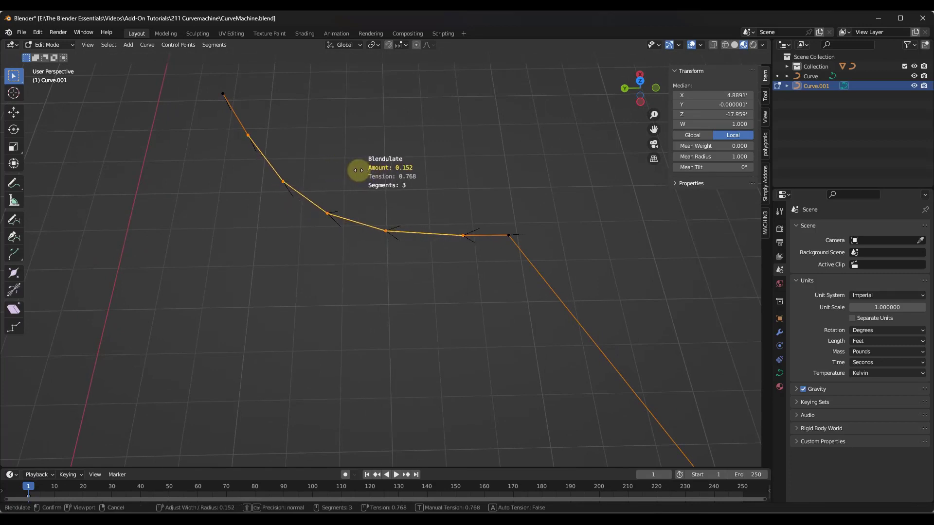
left_click(354, 173)
Step: Clear the selection, select the three unrounded corner points in the middle of the curve, and start Blendulate on them
middle_click_drag(355, 174, 253, 162)
scroll(219, 171, "up", 5)
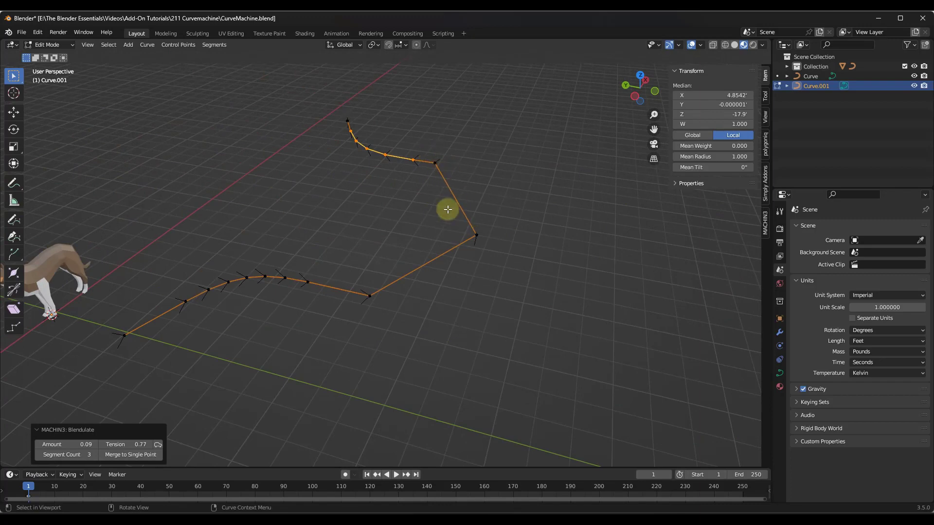
mouse_move(330, 187)
middle_mouse_down()
mouse_move(332, 210)
mouse_move(332, 194)
middle_mouse_up()
scroll(332, 194, "down", 4)
key("alt+a")
middle_click_drag(386, 243, 391, 186)
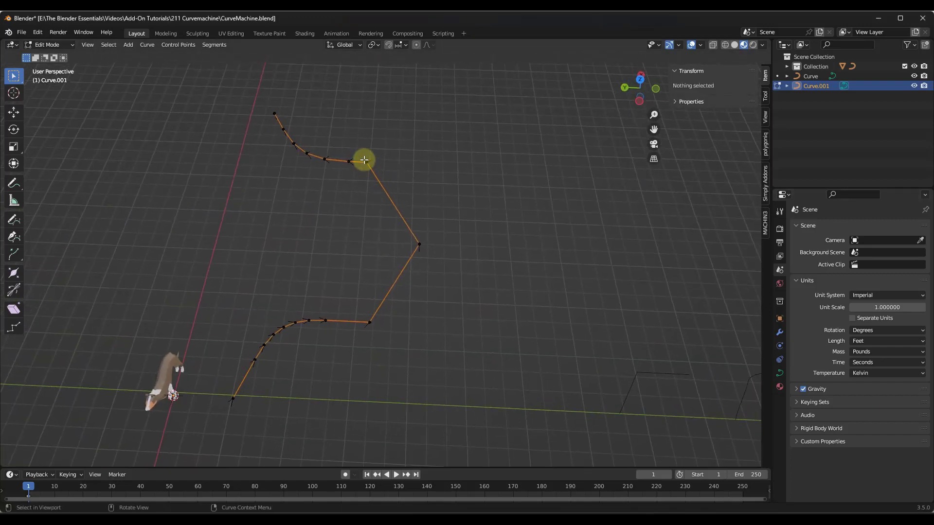
left_click_drag(359, 151, 488, 380)
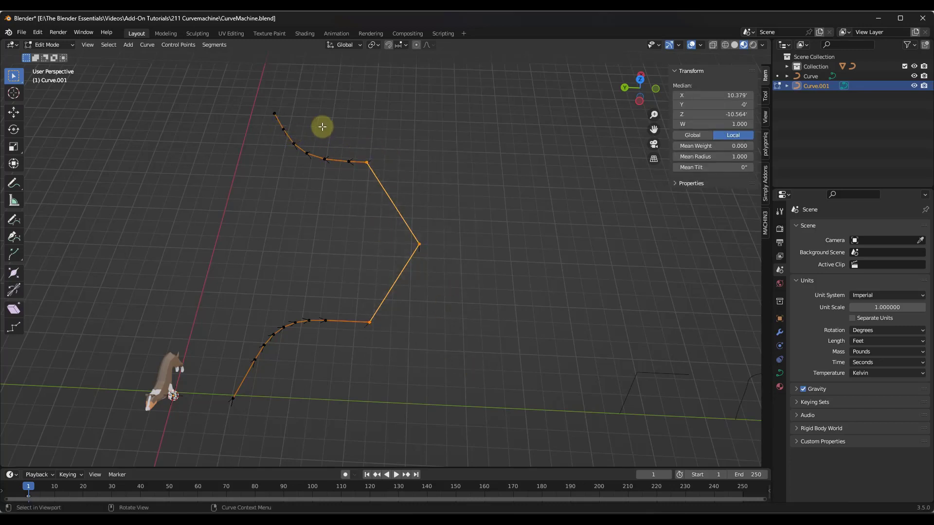
right_click(421, 224)
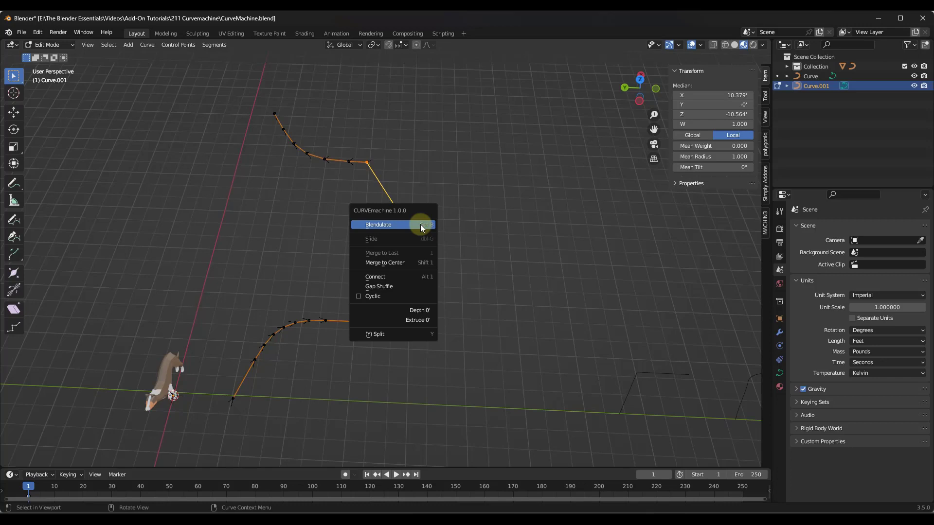
left_click(420, 223)
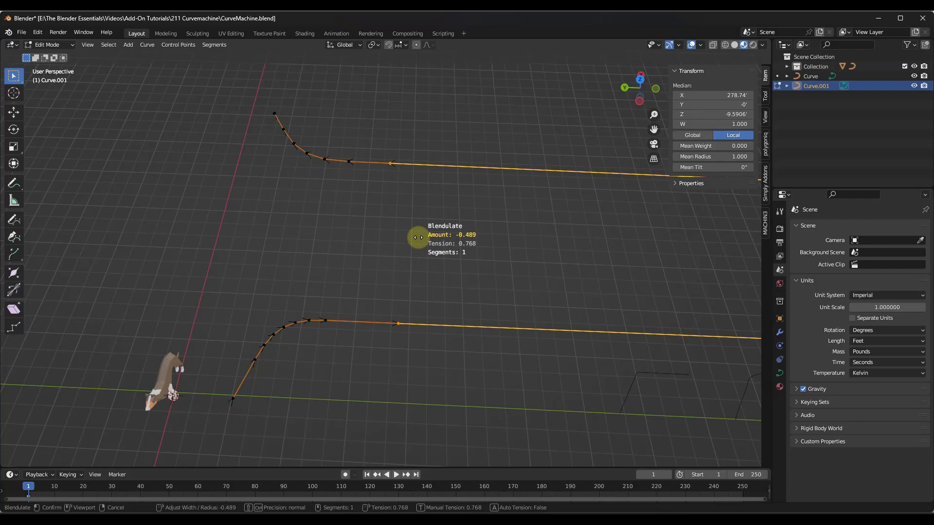
Step: Turn on Blendulate's automatic tension and round the middle section with amount -0.153 and 11 segments
key("a")
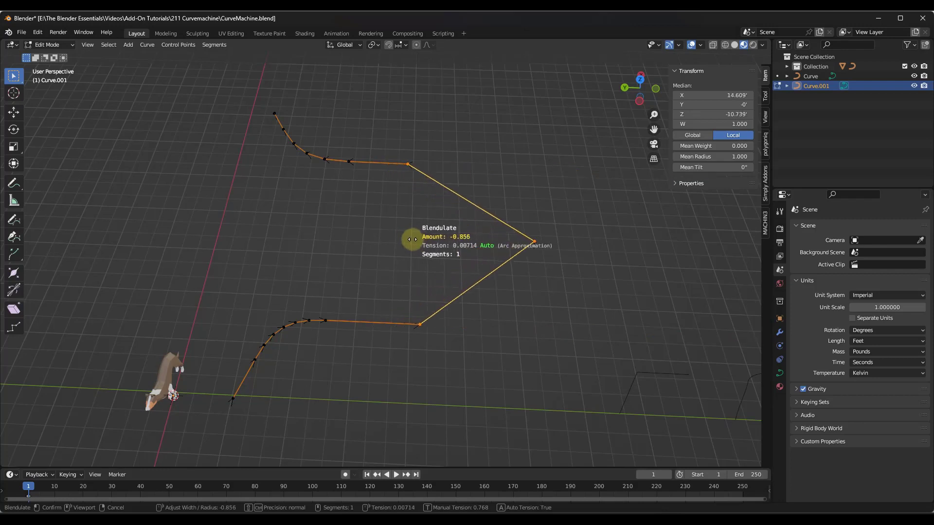
key("a")
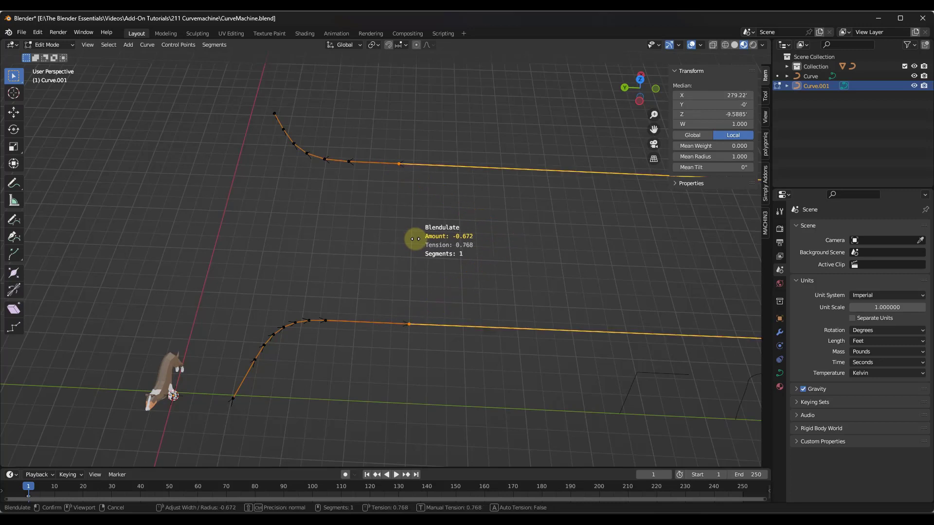
key("a")
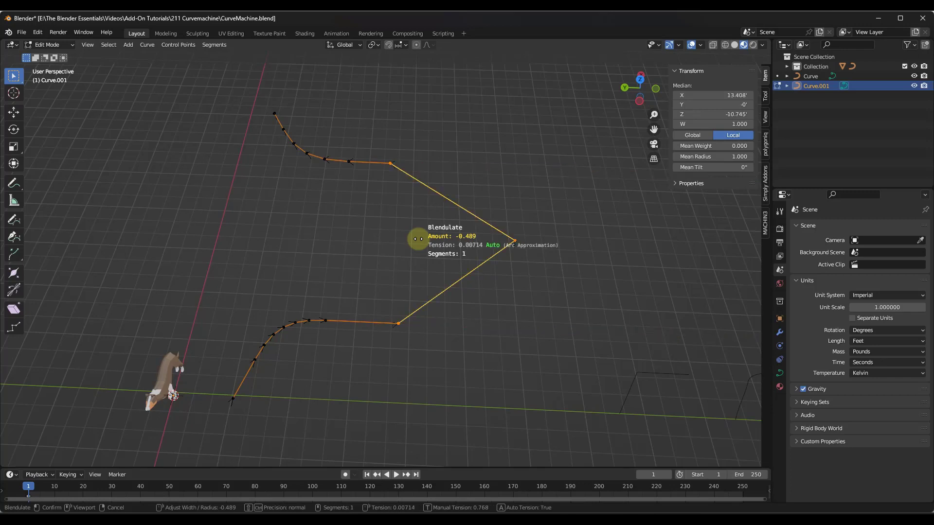
mouse_move(416, 237)
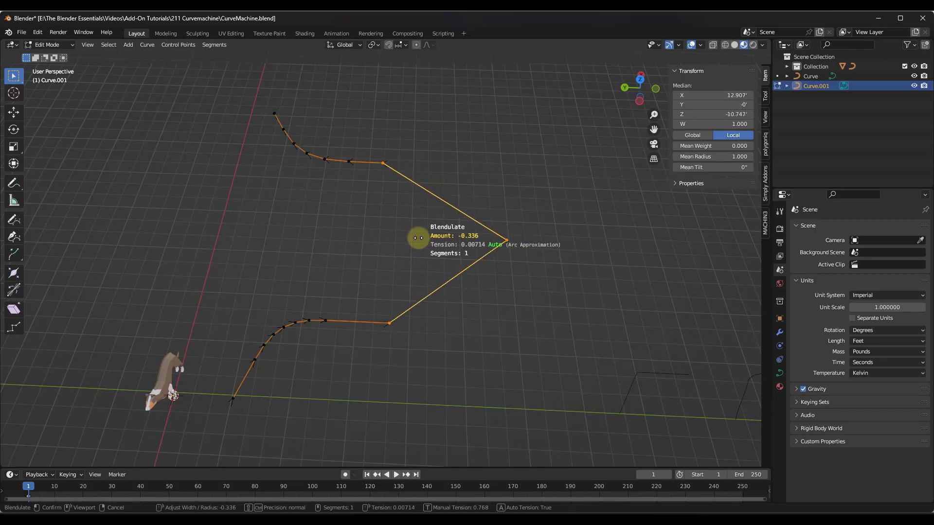
scroll(416, 237, "up", 4)
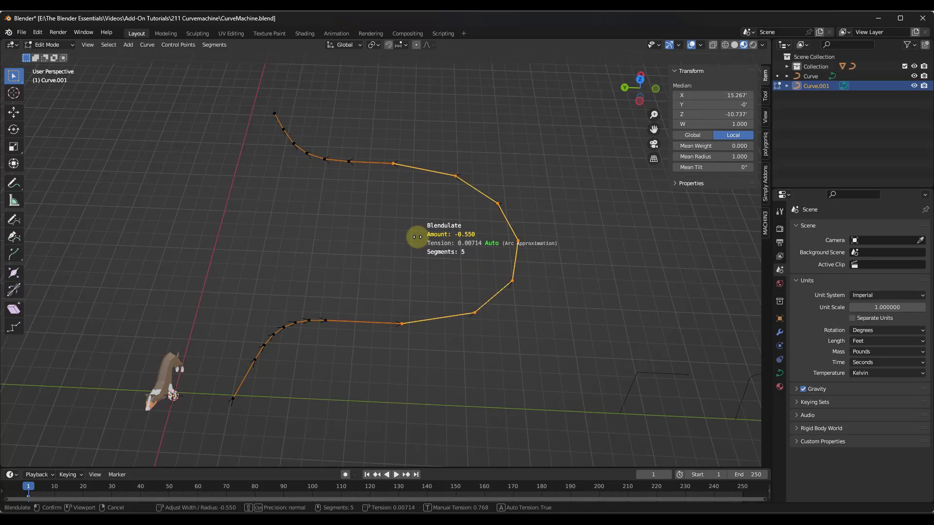
scroll(417, 237, "up", 5)
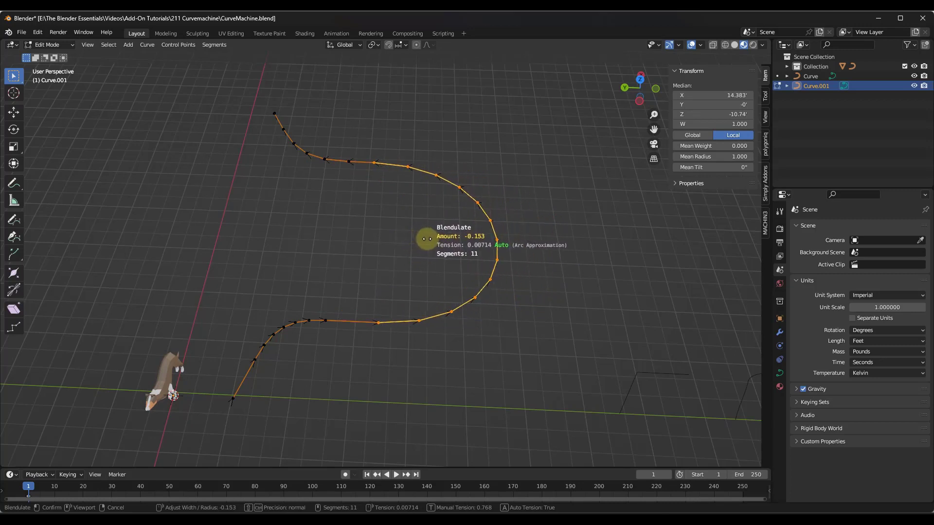
left_click(427, 239)
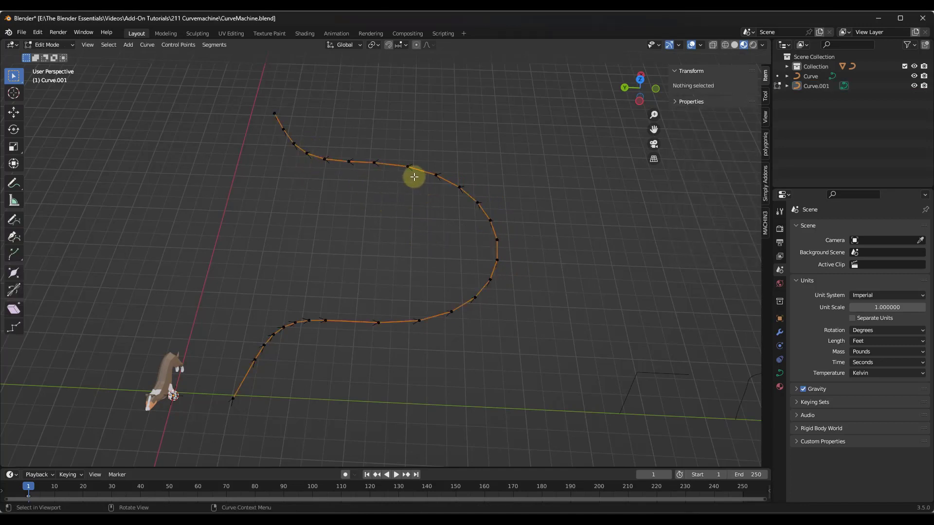
Step: Select the points of the rounded middle section, merge them to their center, and undo the merge
left_click_drag(406, 161, 519, 318)
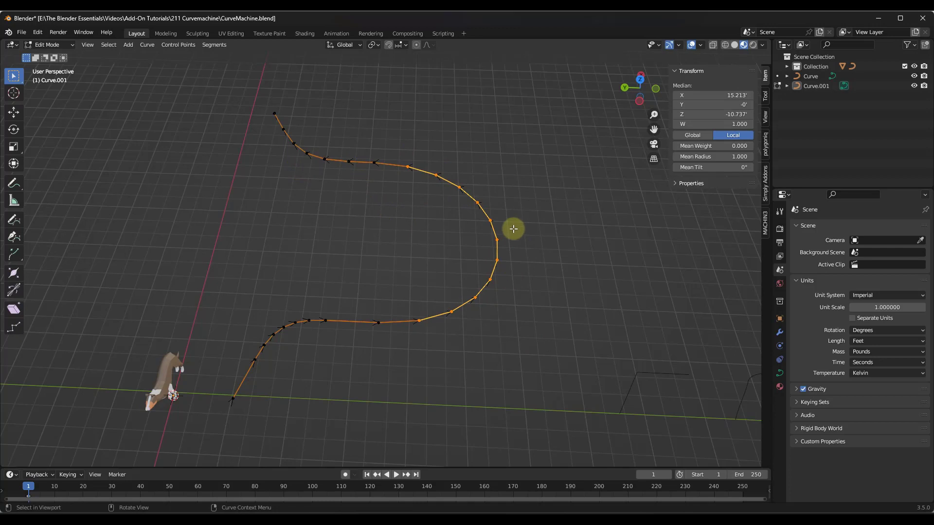
key("y")
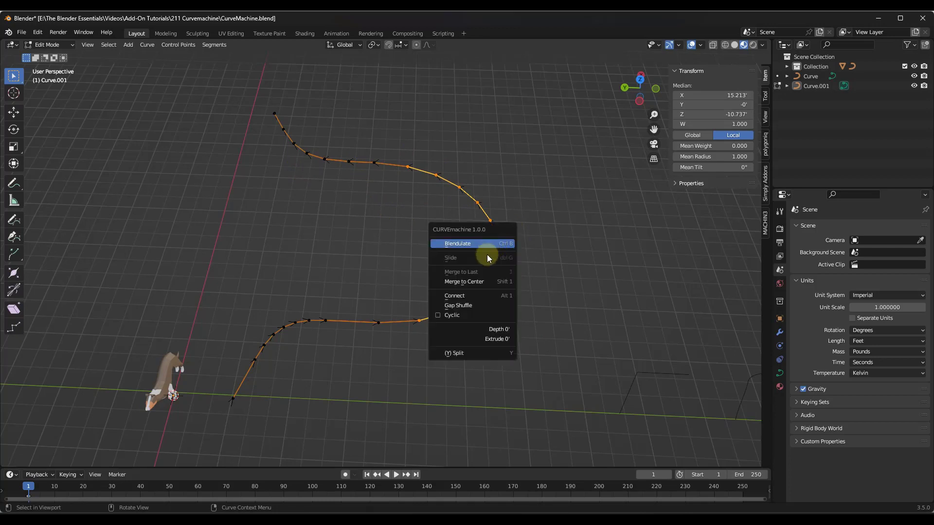
left_click(481, 281)
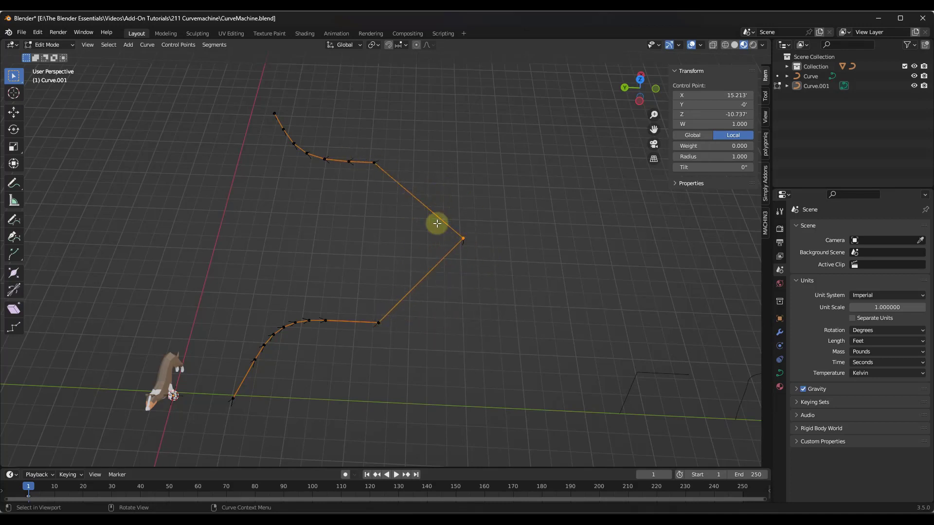
key("ctrl+b")
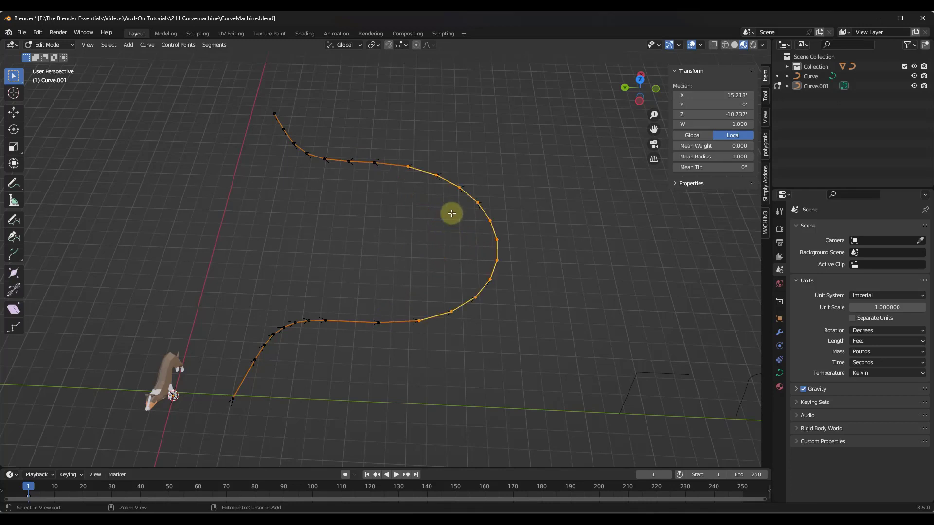
Step: Try collapsing the selected arc into a single corner point with Blendulate's Merge mode, undo it, and choose Merge to Center instead
key("y")
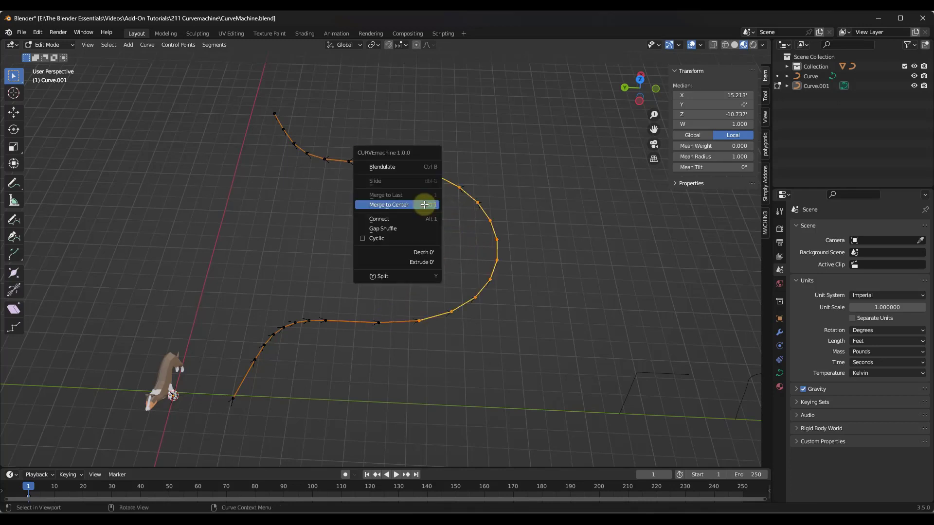
left_click(395, 162)
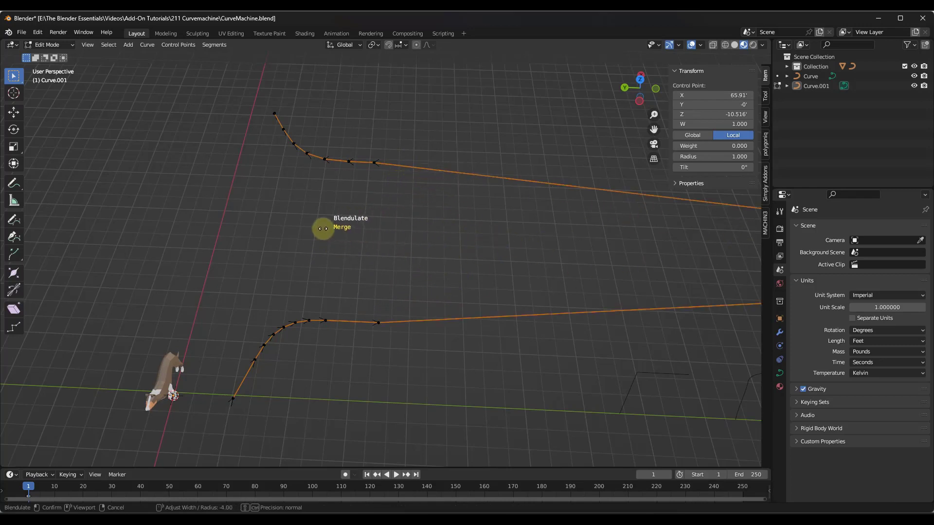
left_click(542, 234)
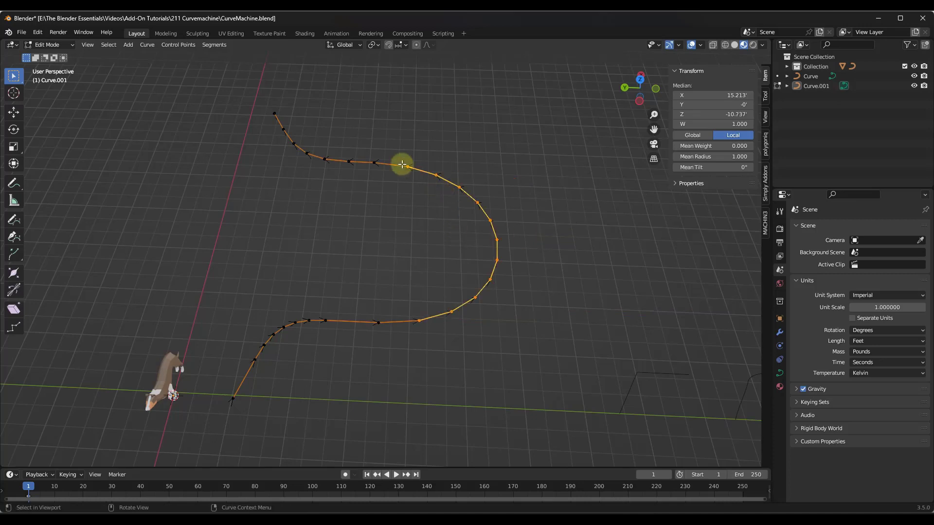
right_click(407, 223)
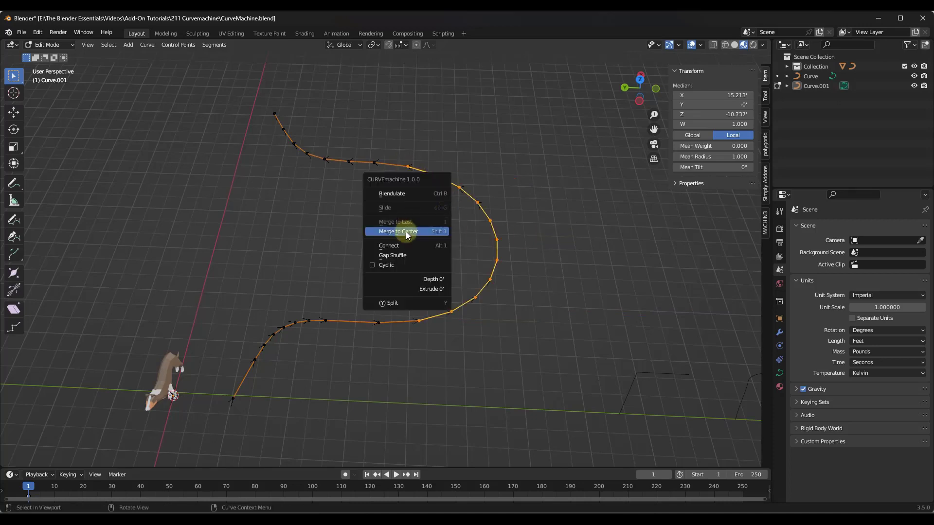
left_click(406, 232)
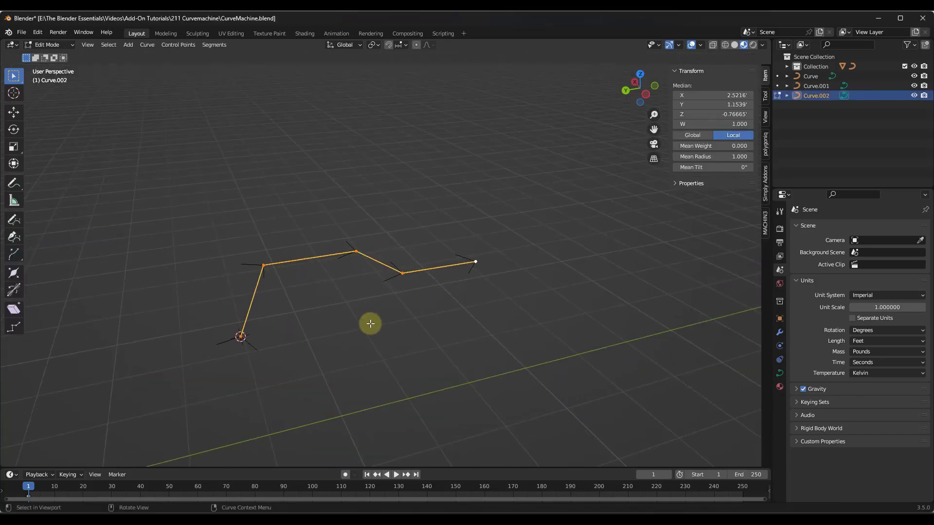
Step: Show the new poly curve's data properties and give the curve a round tube thickness with CURVEmachine's Depth value
scroll(370, 313, "up", 2)
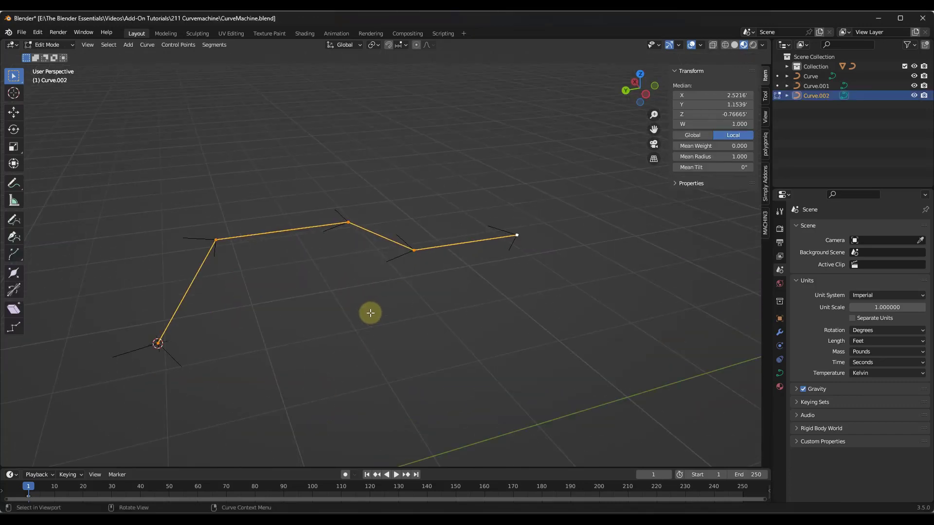
left_click(780, 374)
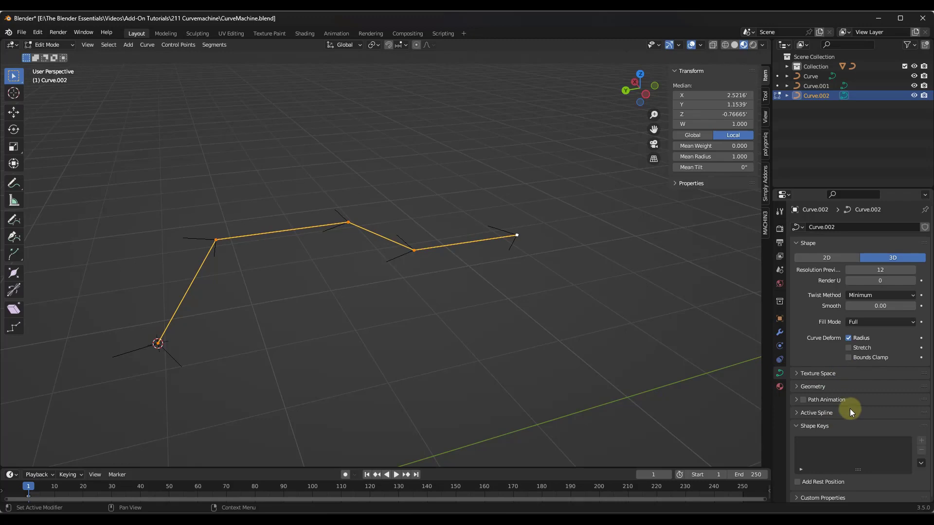
middle_click_drag(421, 263, 272, 214)
middle_click_drag(624, 362, 438, 322)
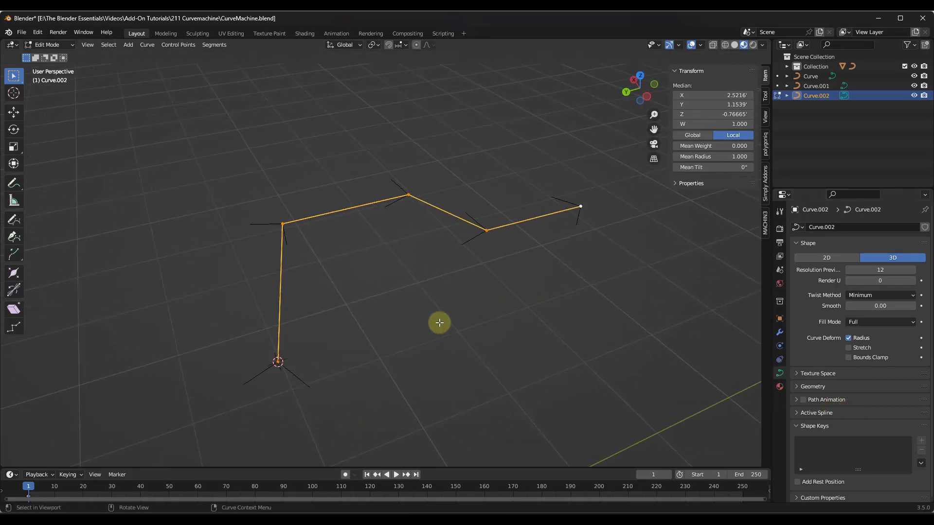
key("y")
left_click_drag(426, 314, 384, 309)
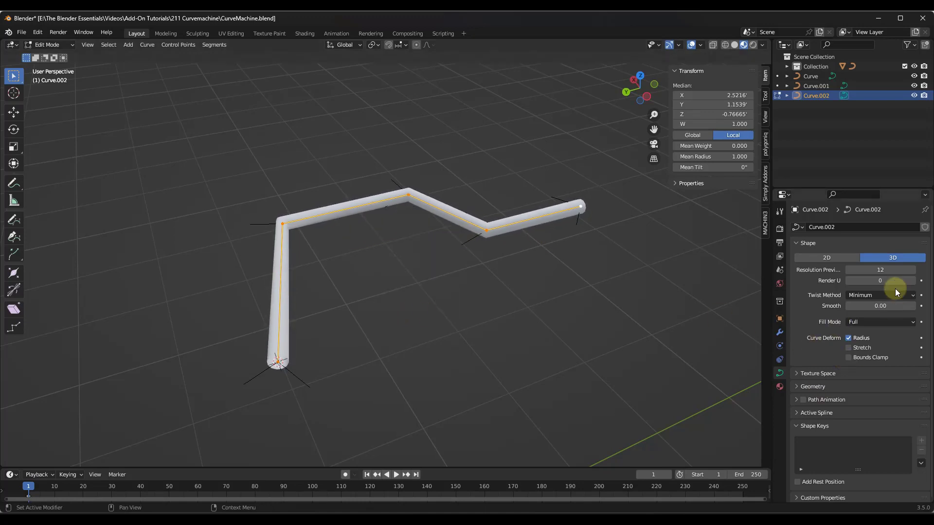
Step: Turn the tube into a thin upright band by setting its Depth to 0.0377' and Extrude to 0.143'
middle_click_drag(269, 268, 348, 254)
key("y")
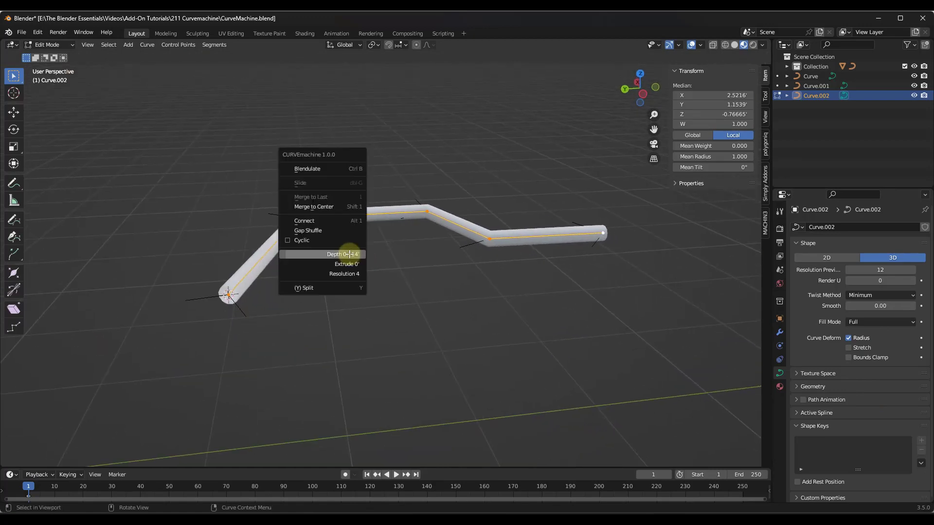
mouse_move(579, 265)
left_mouse_down()
mouse_move(354, 264)
mouse_move(557, 292)
mouse_move(588, 307)
mouse_move(366, 312)
mouse_move(486, 318)
mouse_move(340, 258)
mouse_move(550, 239)
mouse_move(485, 254)
mouse_move(579, 267)
left_mouse_up()
key("y")
Step: Inspect the band's profile, select its last corner point before the far end, and round it with Blendulate at amount 0.34 and 10 segments
scroll(246, 298, "up", 5)
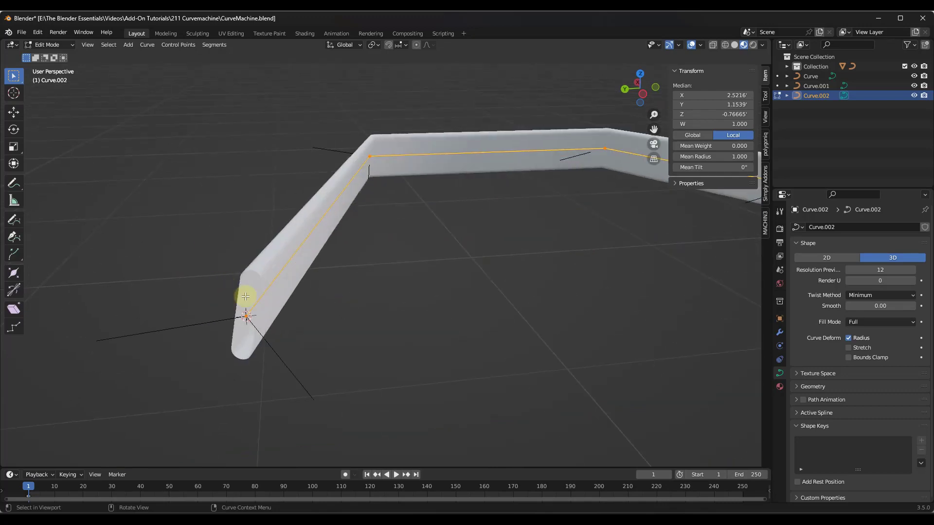
scroll(236, 329, "down", 5)
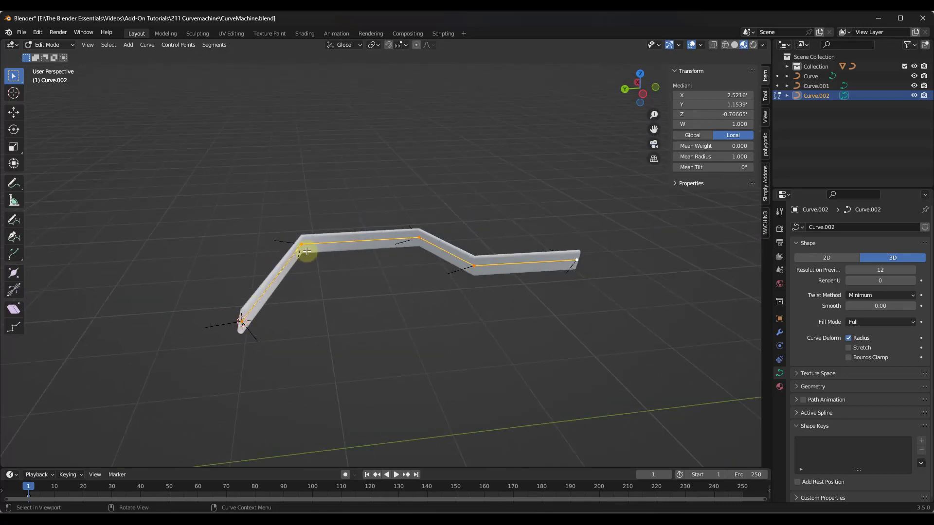
scroll(539, 274, "up", 4)
middle_click_drag(481, 264, 384, 221)
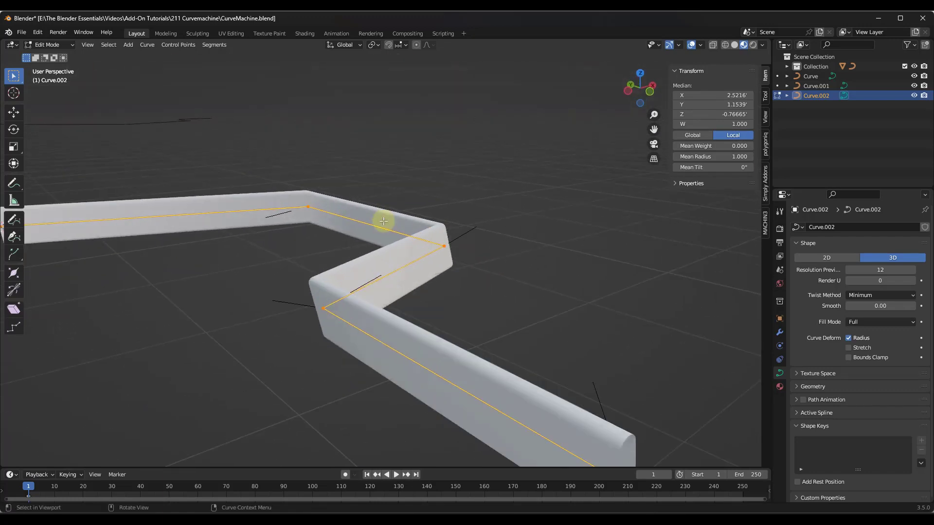
scroll(384, 221, "down", 5)
middle_click_drag(407, 271, 457, 281)
left_click(411, 241)
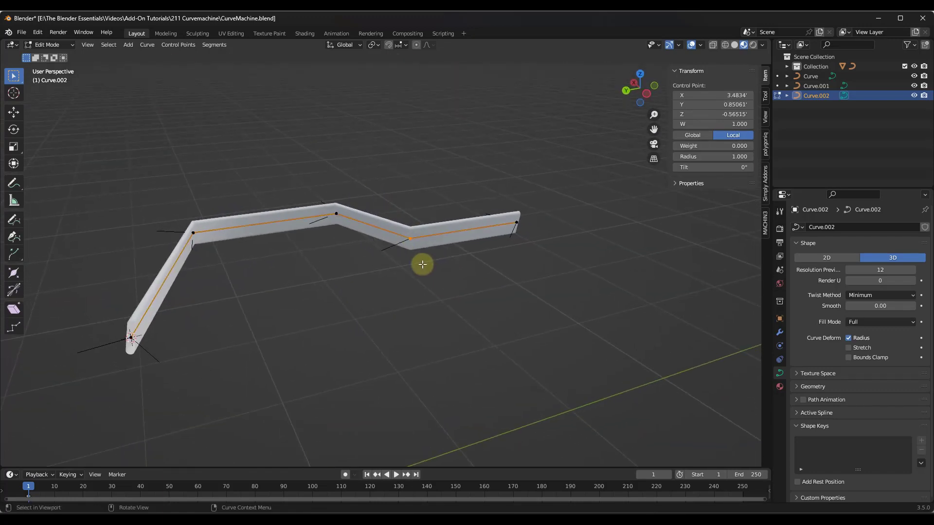
scroll(421, 230, "up", 4)
right_click(423, 229)
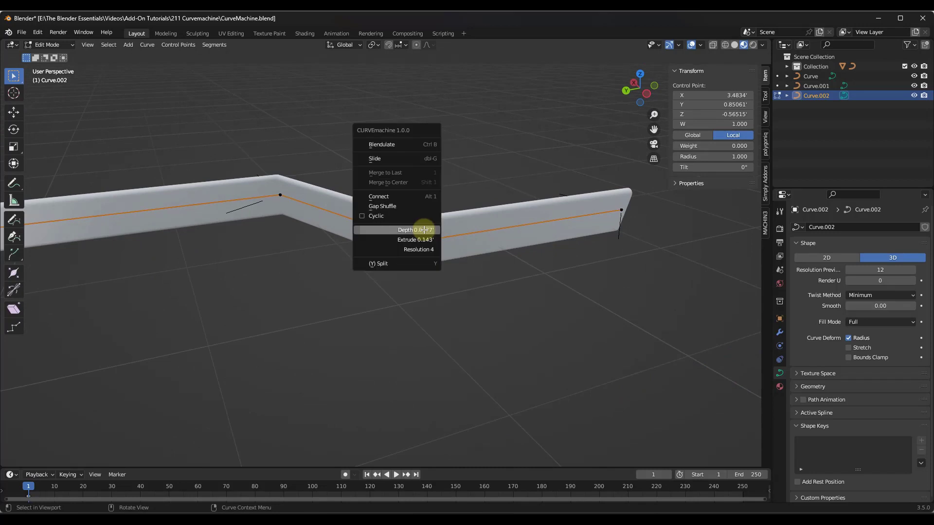
left_click(397, 144)
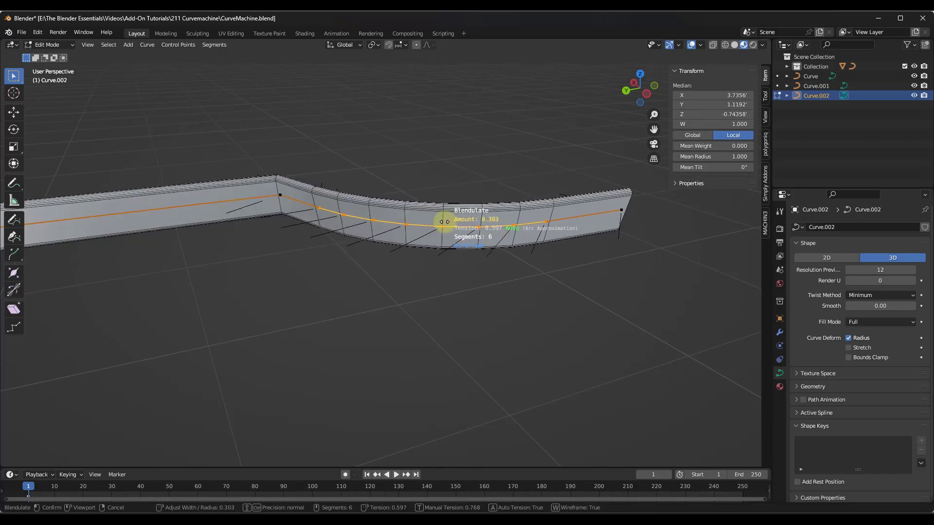
scroll(450, 222, "up", 6)
left_click(450, 222)
Step: Select the corner point next to the band's starting end and round it with Blendulate at amount 0.28 and 11 segments
middle_click_drag(450, 222, 496, 244)
scroll(344, 208, "down", 3)
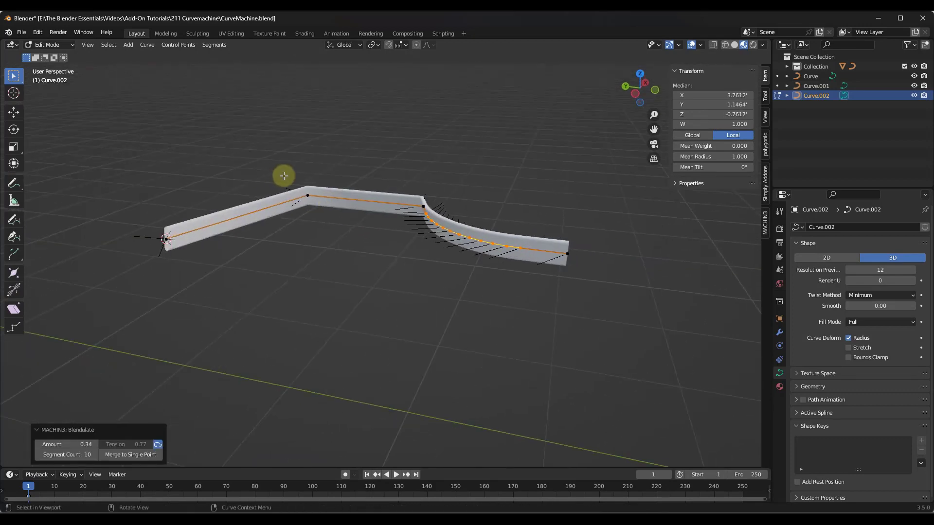
left_click(307, 184)
scroll(312, 210, "up", 4)
key("y")
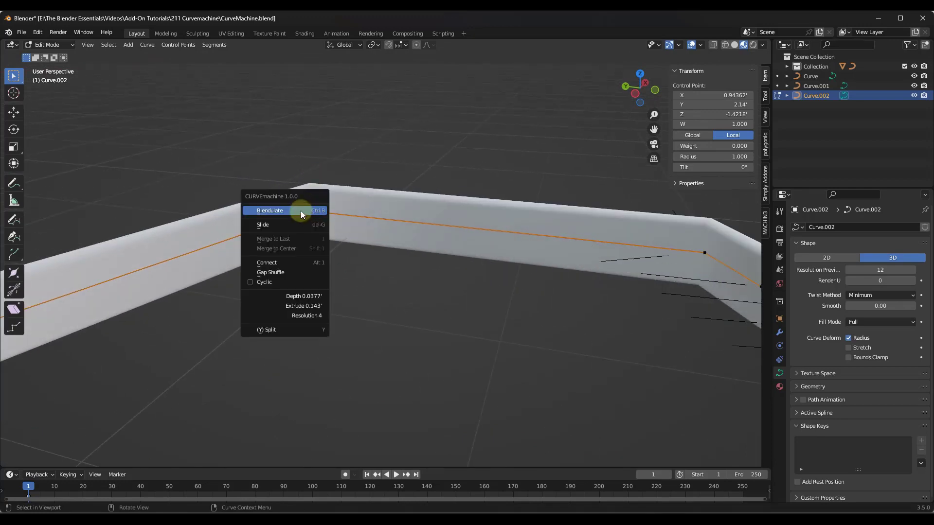
left_click(302, 214)
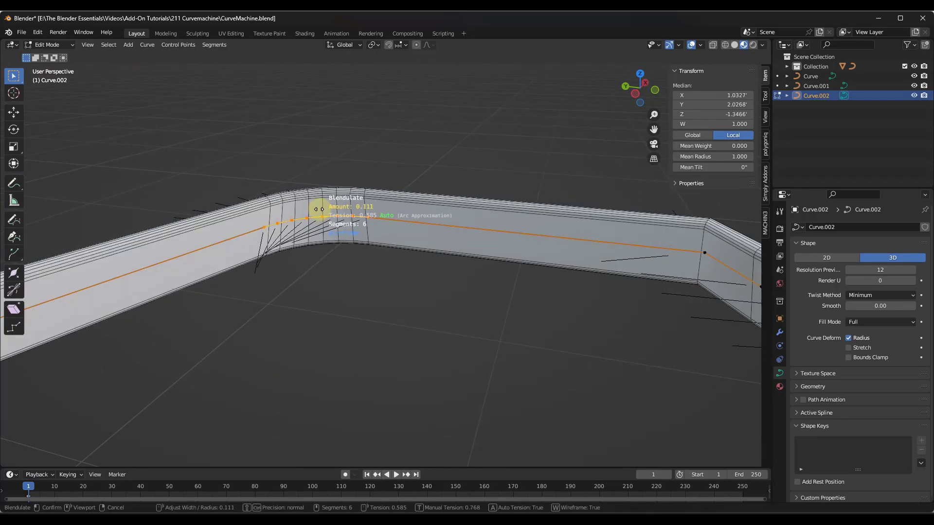
left_click(348, 215)
Step: Select the band's far end point and, in top view, move it about 1.8' in X and -2.7' in Y
scroll(351, 214, "down", 5)
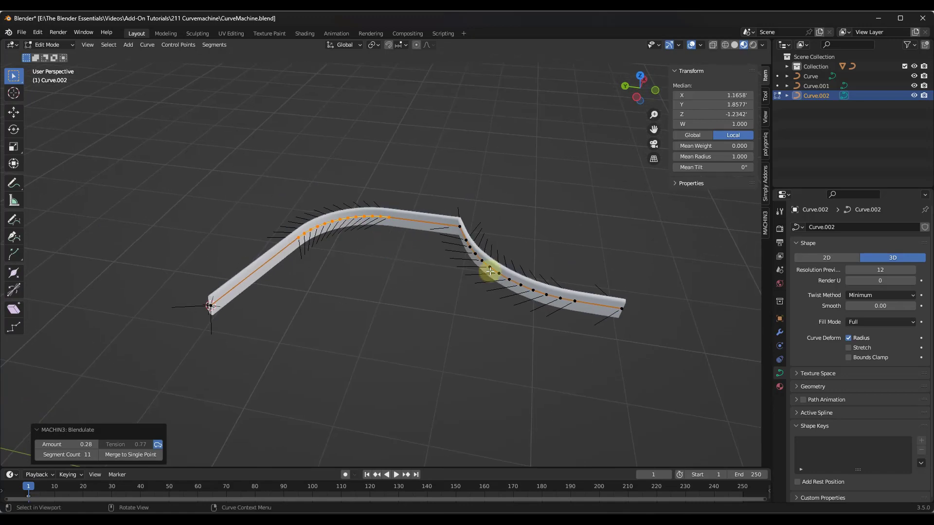
left_click(609, 292)
left_click_drag(641, 77, 503, 233)
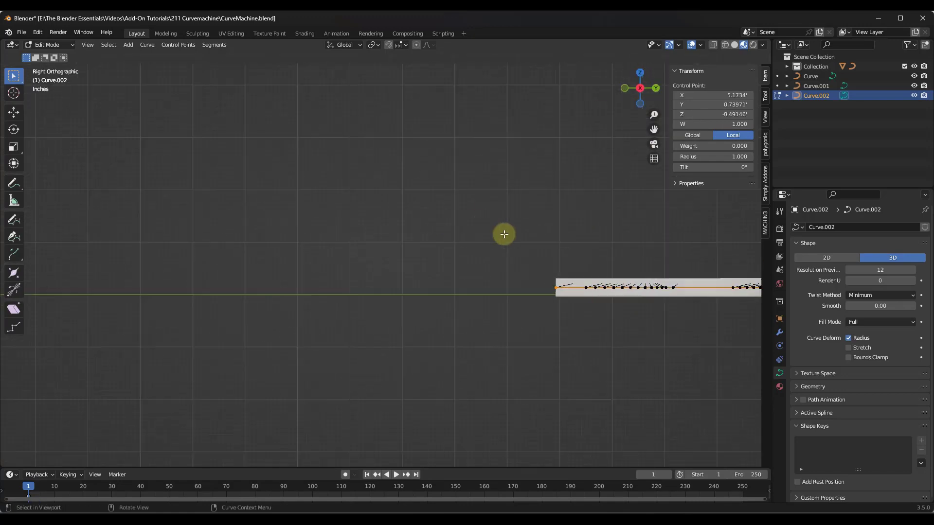
left_click(638, 74)
key("g")
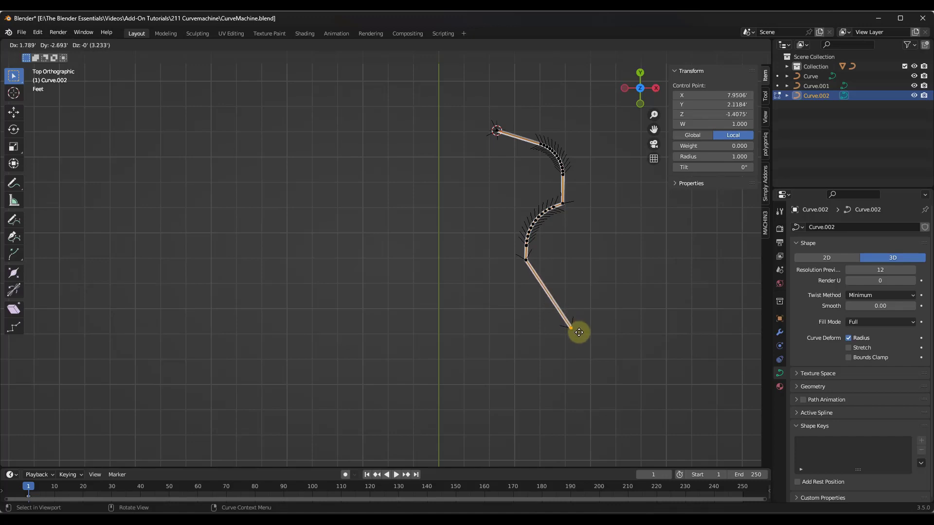
left_click(578, 332)
Step: Extrude four more segments from the end point, the first about 5.1' along X, looping back to near the curve's start
key("e")
left_click(708, 333)
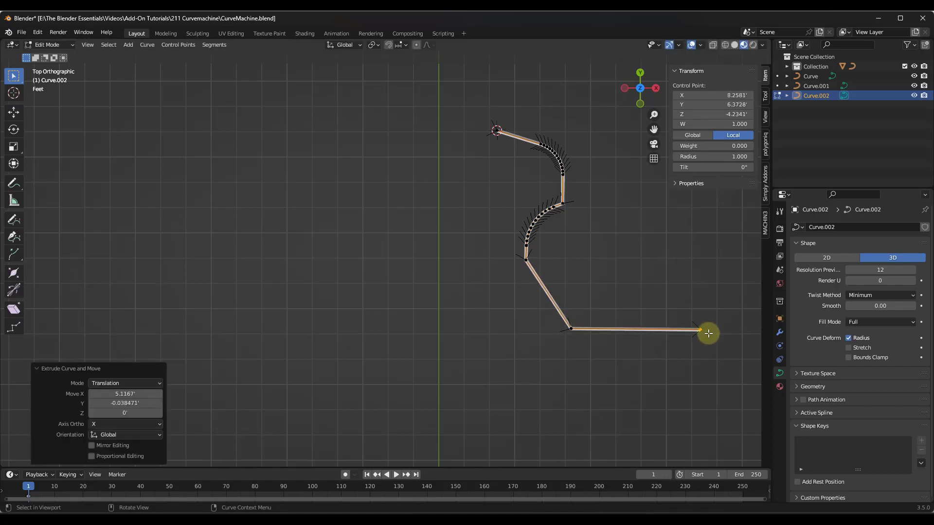
key("e")
left_click(652, 227)
middle_click_drag(634, 266, 501, 250)
key("e")
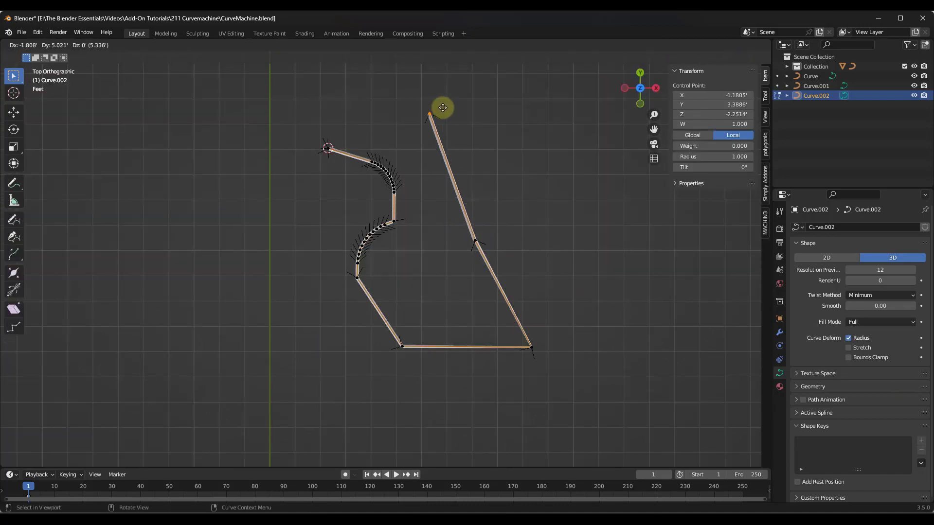
left_click(443, 107)
key("e")
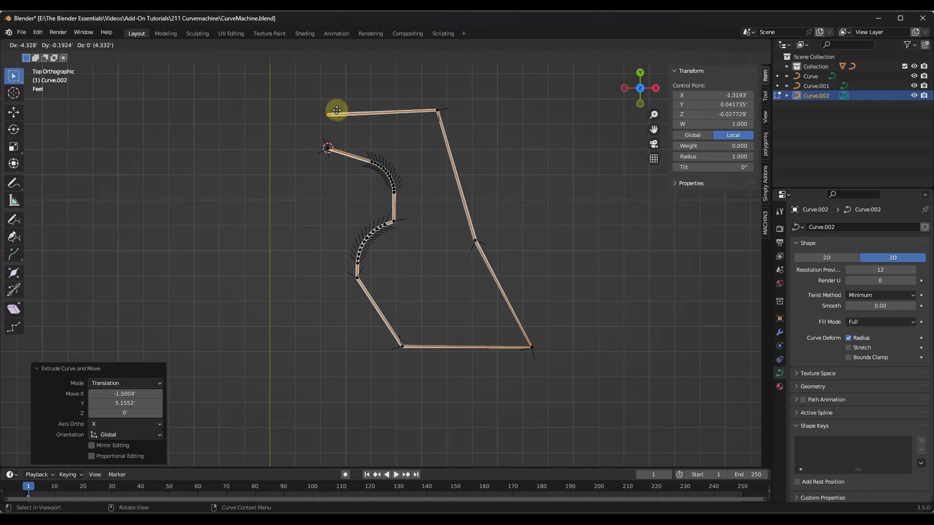
left_click(333, 116)
Step: Select the curve's two open end points and close the gap between them with CURVEmachine's Cyclic option
scroll(334, 120, "up", 3)
mouse_move(332, 170)
middle_mouse_down()
mouse_move(344, 161)
mouse_move(352, 203)
mouse_move(335, 159)
middle_mouse_up()
left_click_drag(319, 125, 369, 207)
scroll(344, 175, "up", 4)
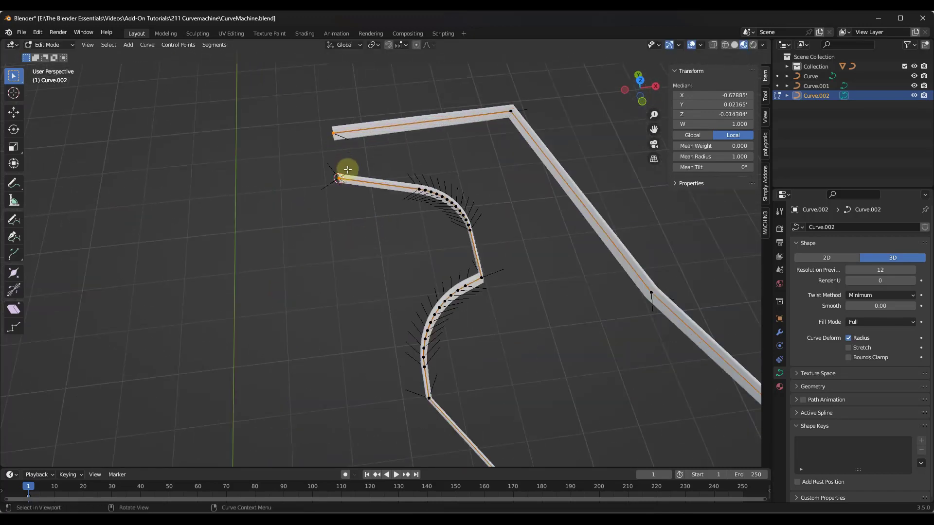
key("y")
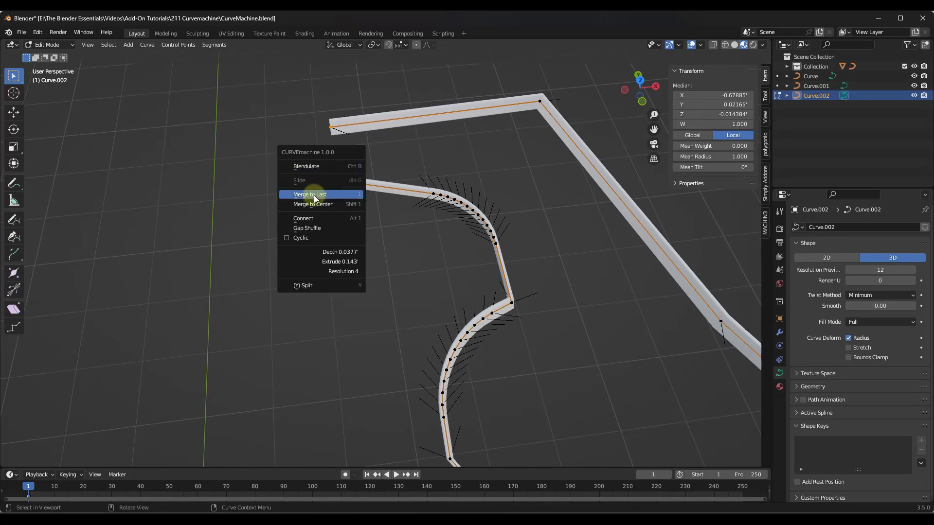
left_click(321, 239)
Step: Look at the closed corner, then toggle the curve's Cyclic option off and back on
middle_click_drag(322, 243, 329, 179)
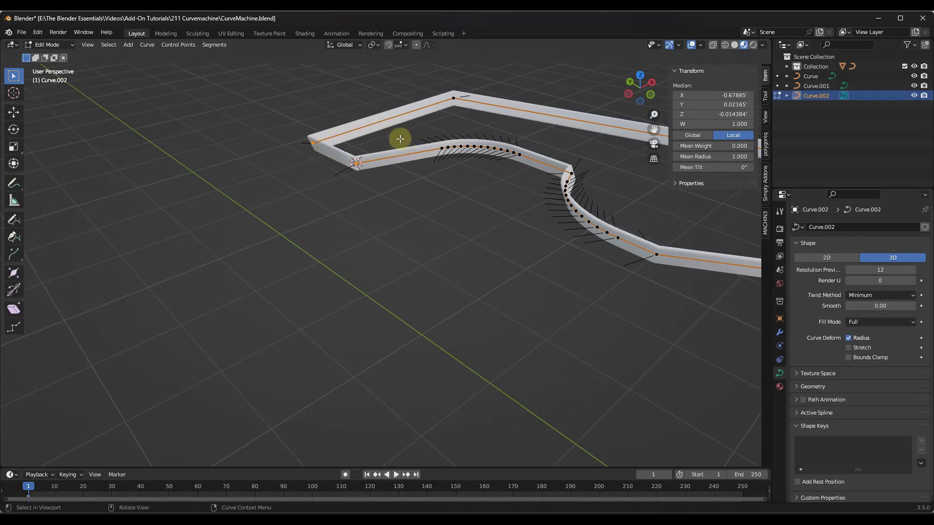
middle_click_drag(384, 159, 363, 162)
key("y")
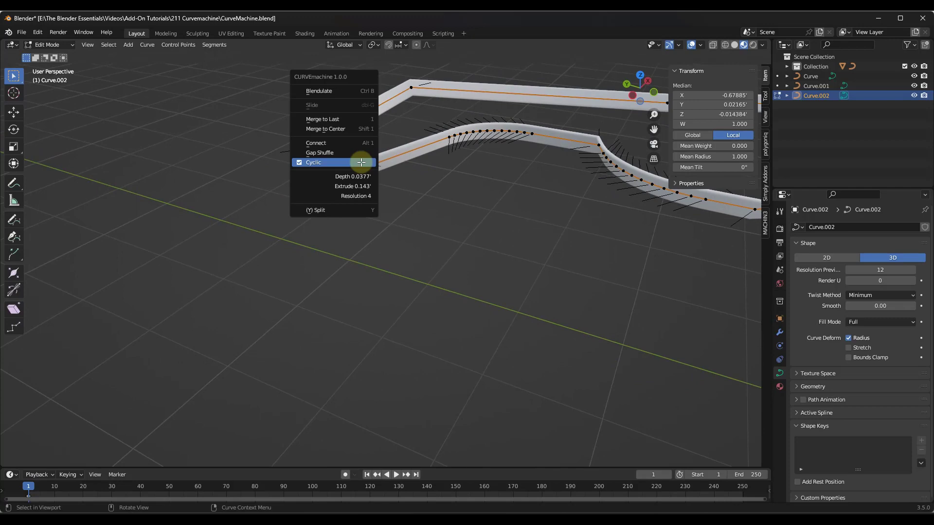
key("Escape")
key("y")
left_click(352, 162)
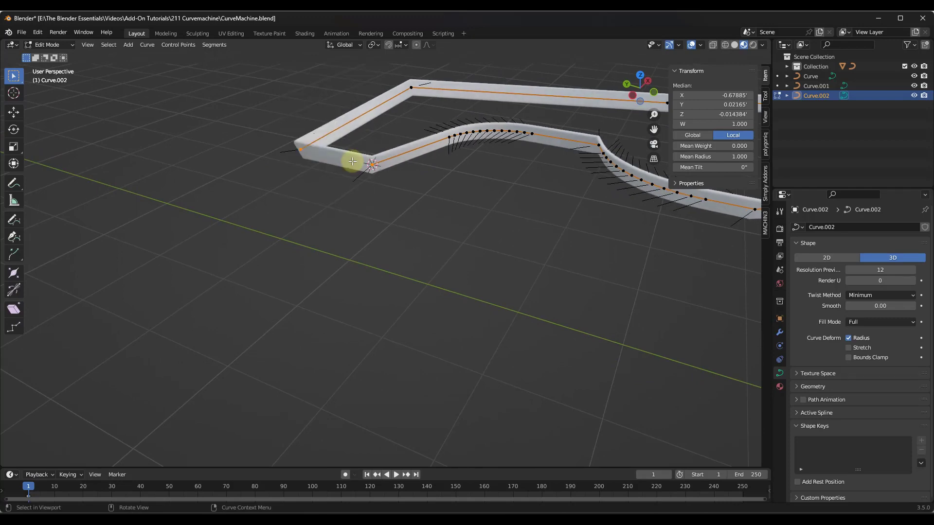
scroll(313, 164, "down", 5)
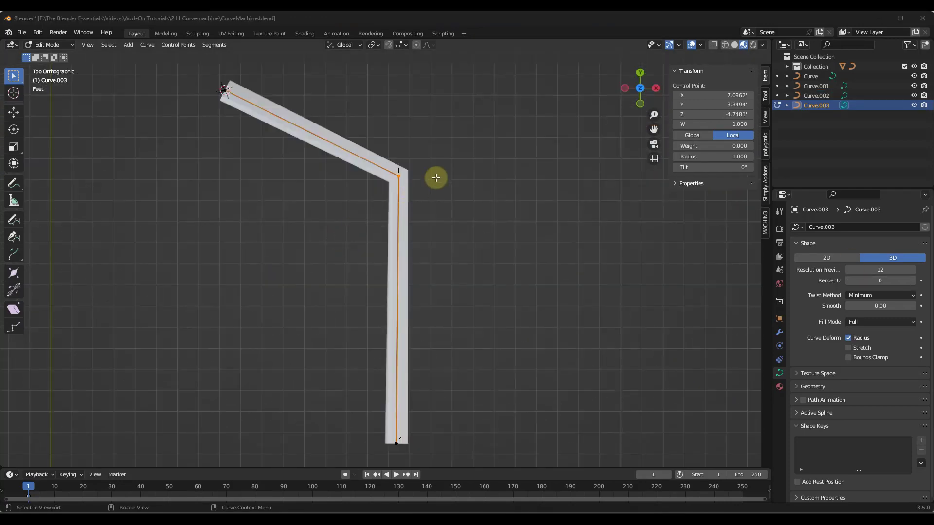
Step: Try sliding the curve's corner point along the next segment in top view
middle_click_drag(435, 178, 442, 167)
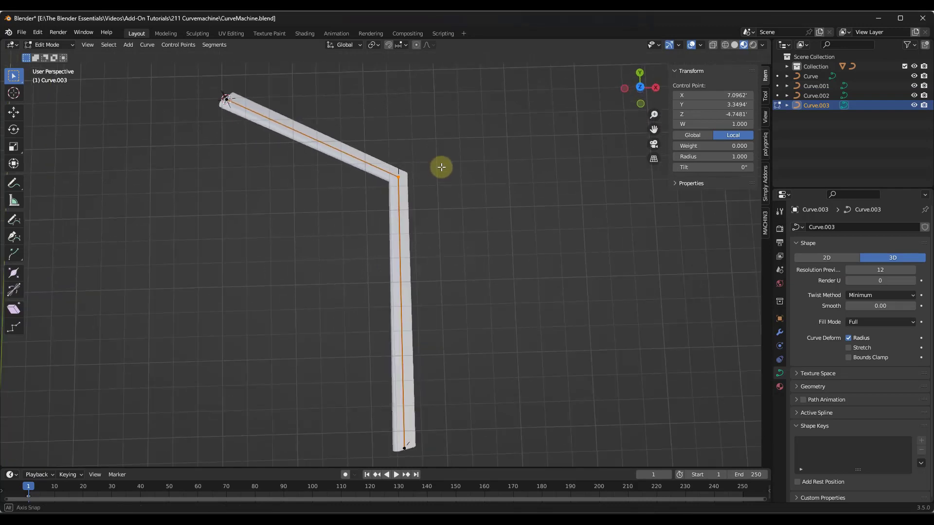
left_click(637, 89)
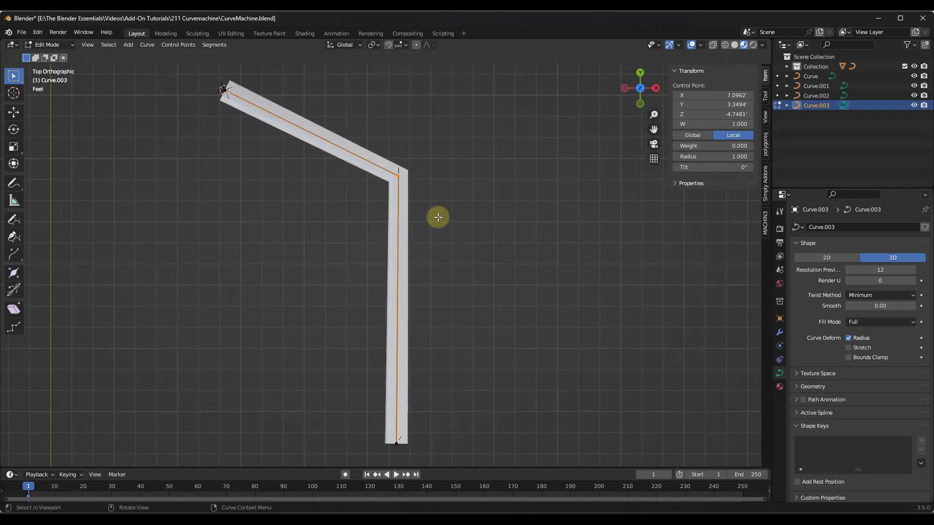
key("g")
key("g")
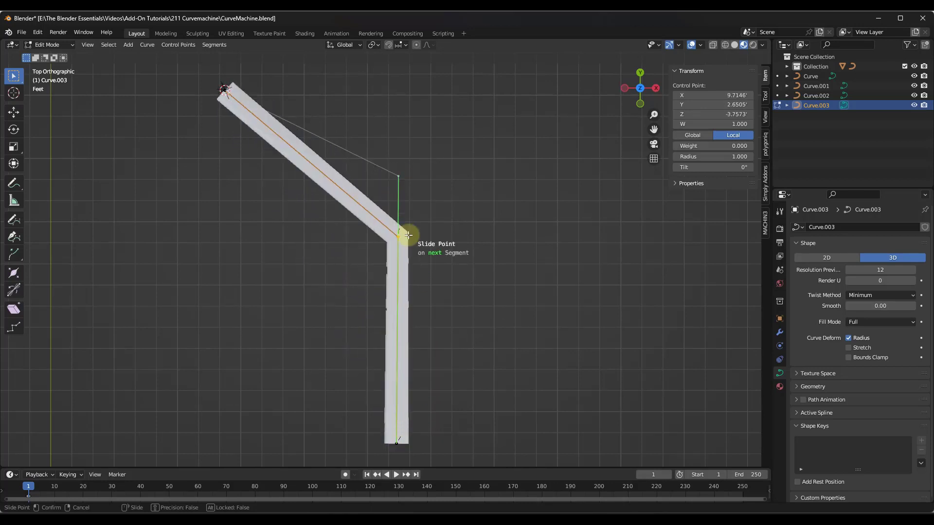
left_click(424, 184)
Step: Round the corner with Blendulate, using an amount of about 0.936, 6 segments and automatic tension
scroll(403, 176, "up", 1)
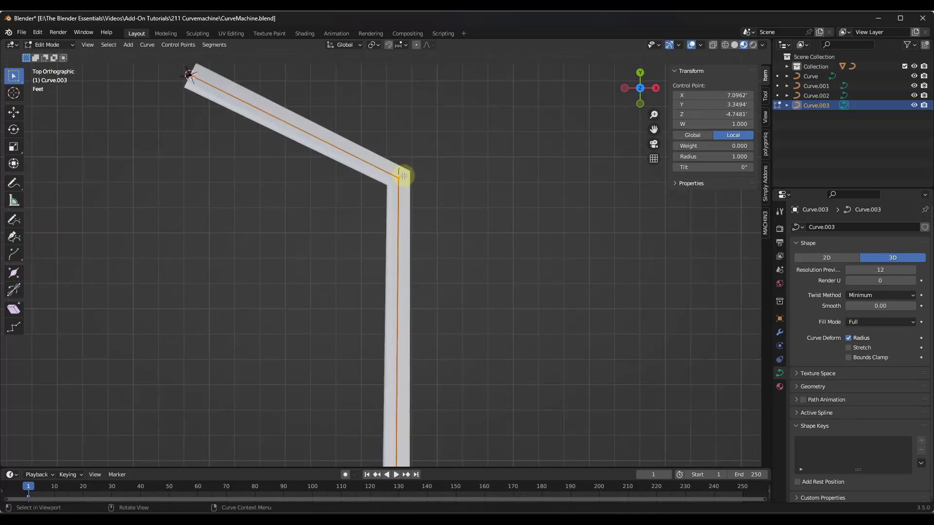
right_click(393, 143)
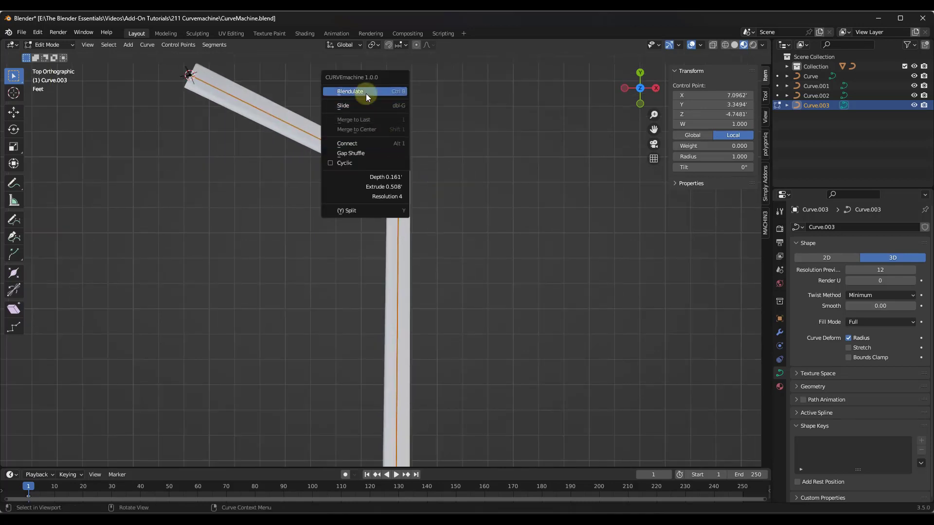
left_click(365, 93)
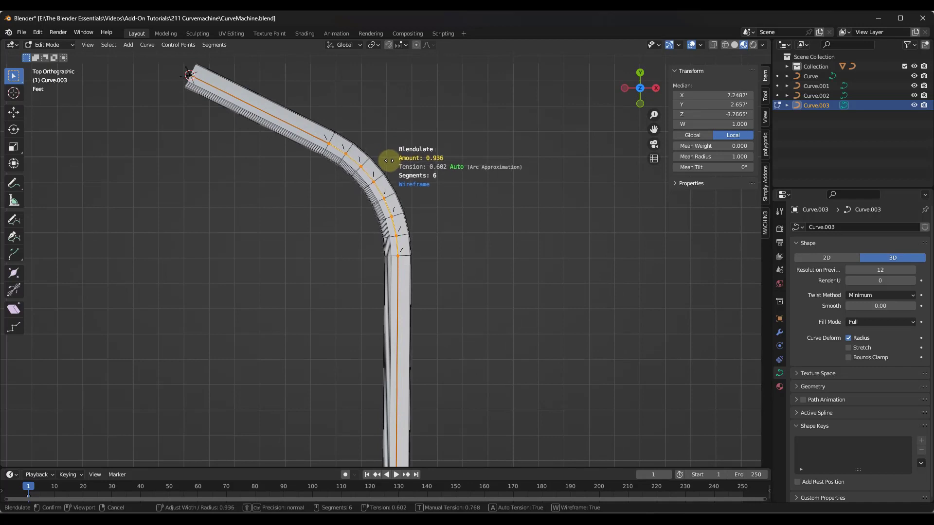
left_click(389, 161)
Step: Slide the bend's first point a short way along the previous straight segment toward the curve's start
left_click(329, 143)
key("g")
key("g")
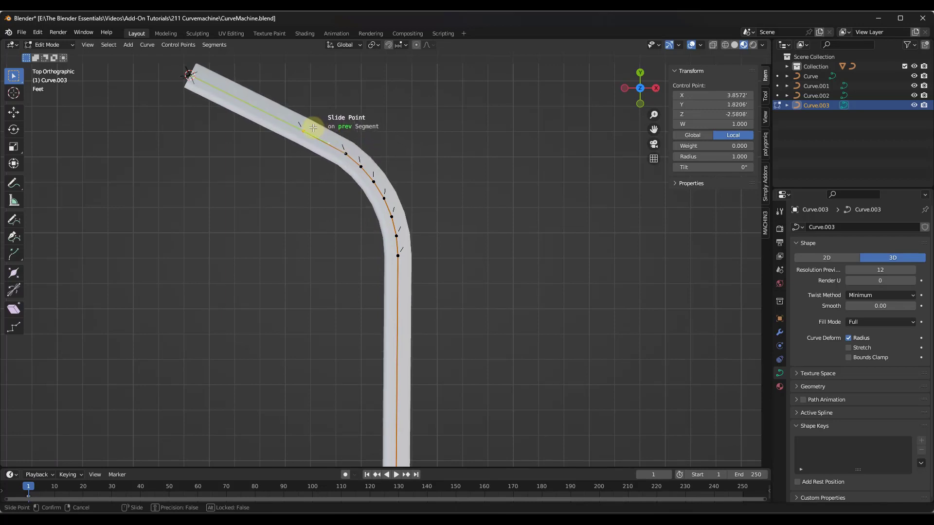
left_click(336, 139)
Step: Slide the bend's last point along the next segment to about X 11.68', and its neighbouring point to about X 9.75'
key("g")
left_click(407, 292)
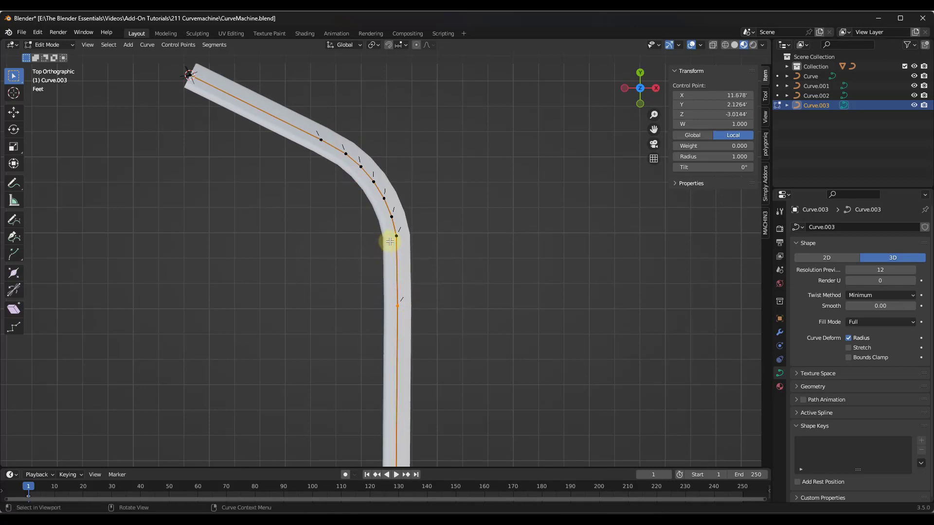
key("g")
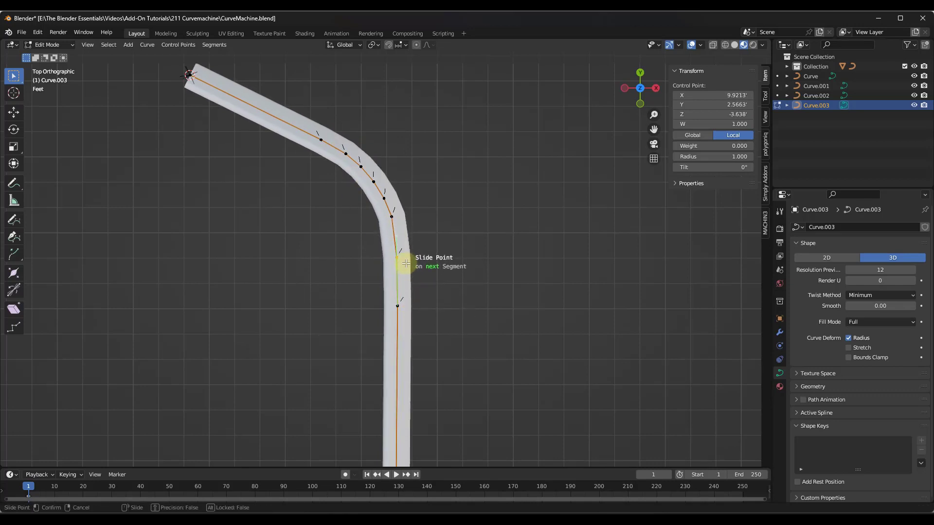
left_click(406, 264)
scroll(395, 292, "up", 2)
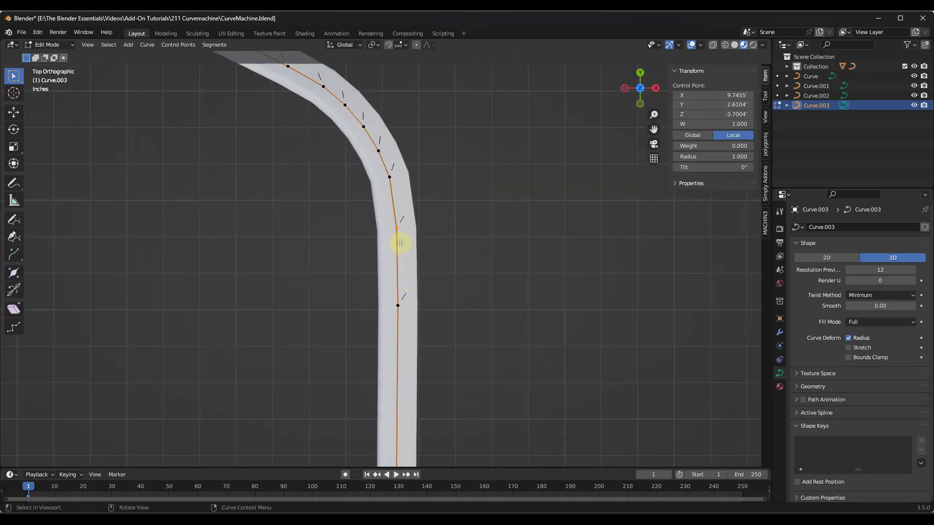
scroll(384, 245, "down", 3)
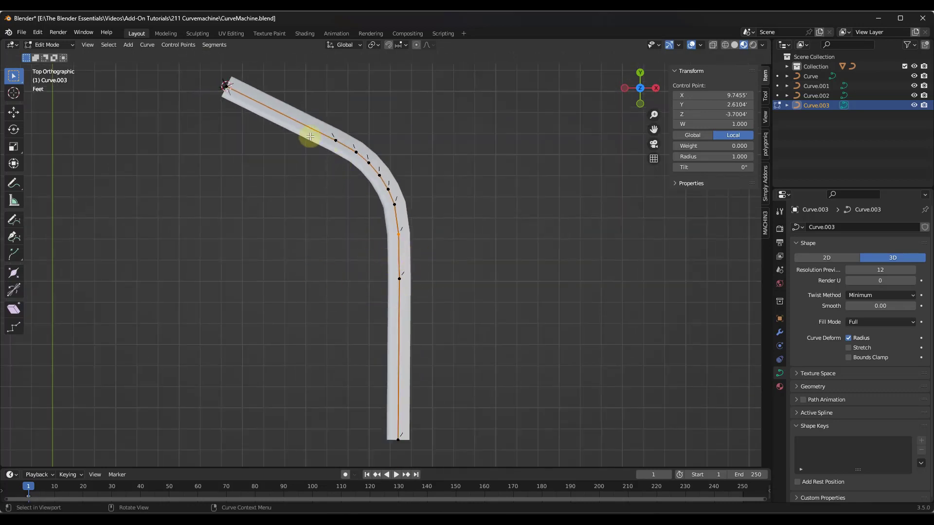